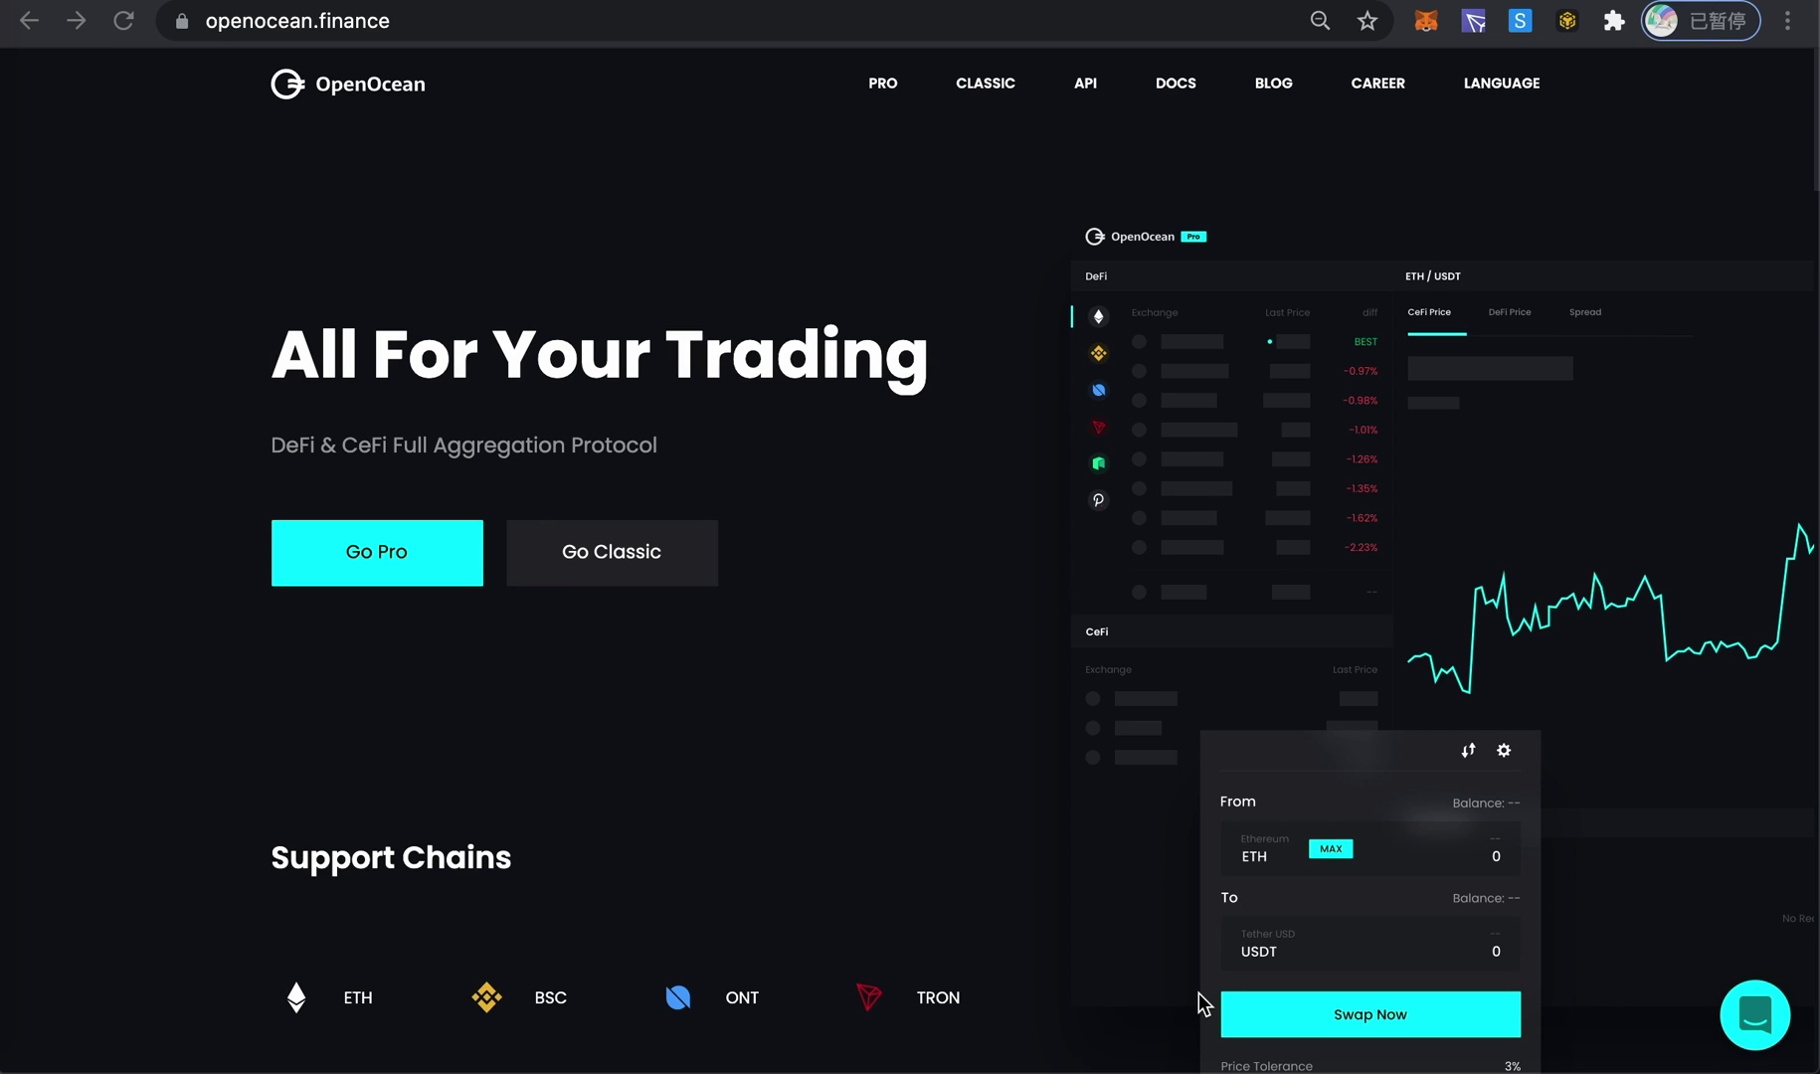
- Switch OpenOcean to the Pro trading view
scroll(1199, 993, "down", 5)
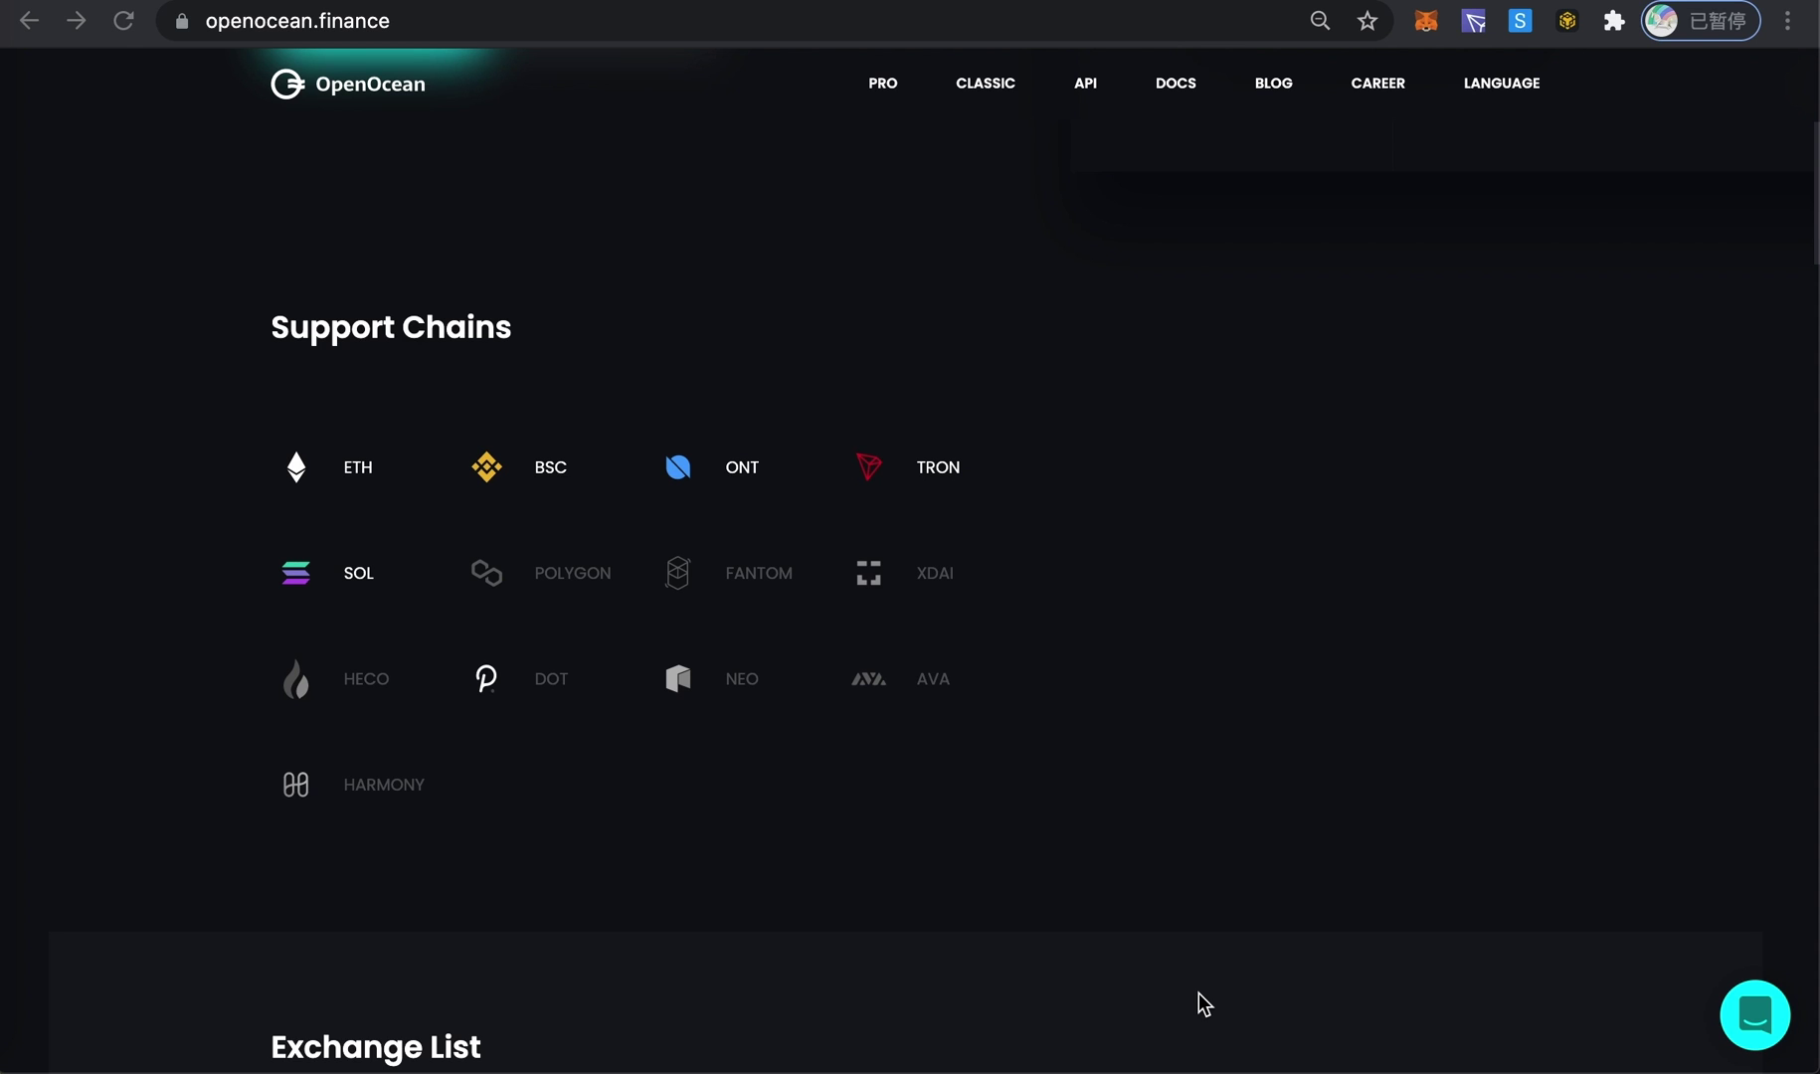
scroll(1204, 1005, "down", 9)
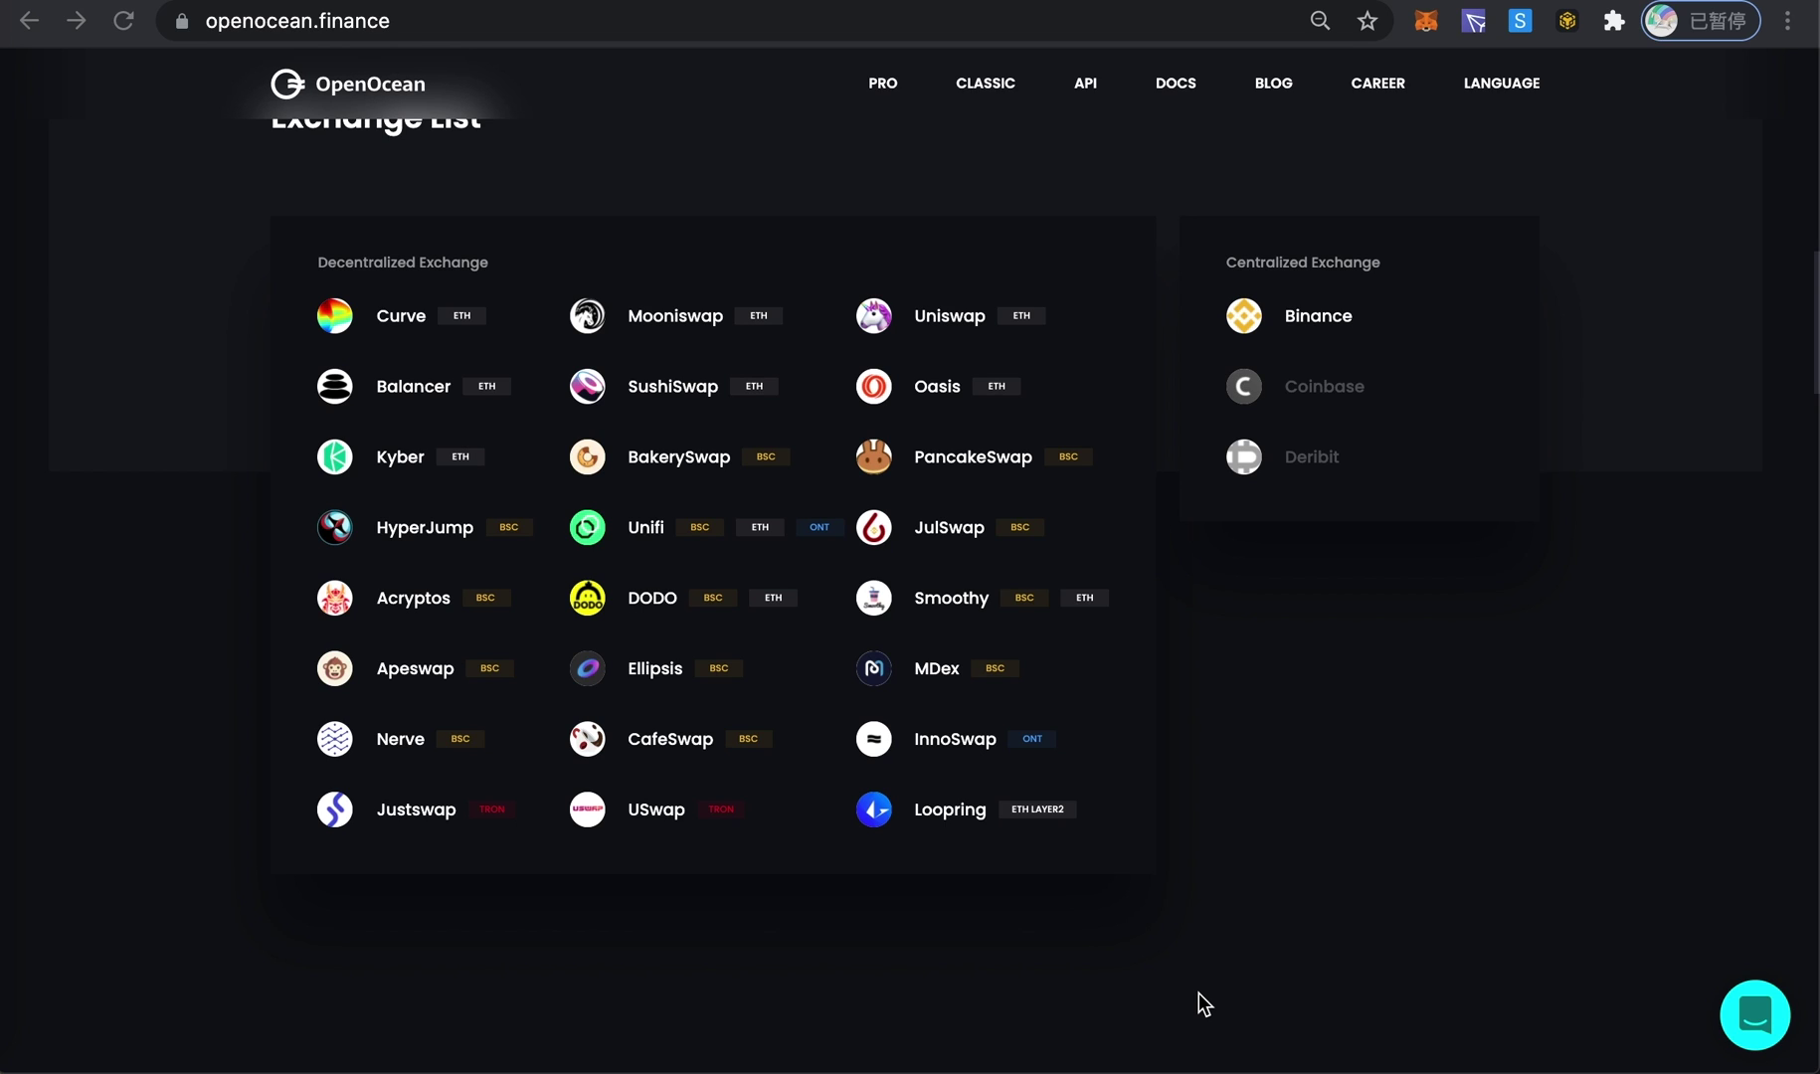
scroll(1204, 1003, "up", 10)
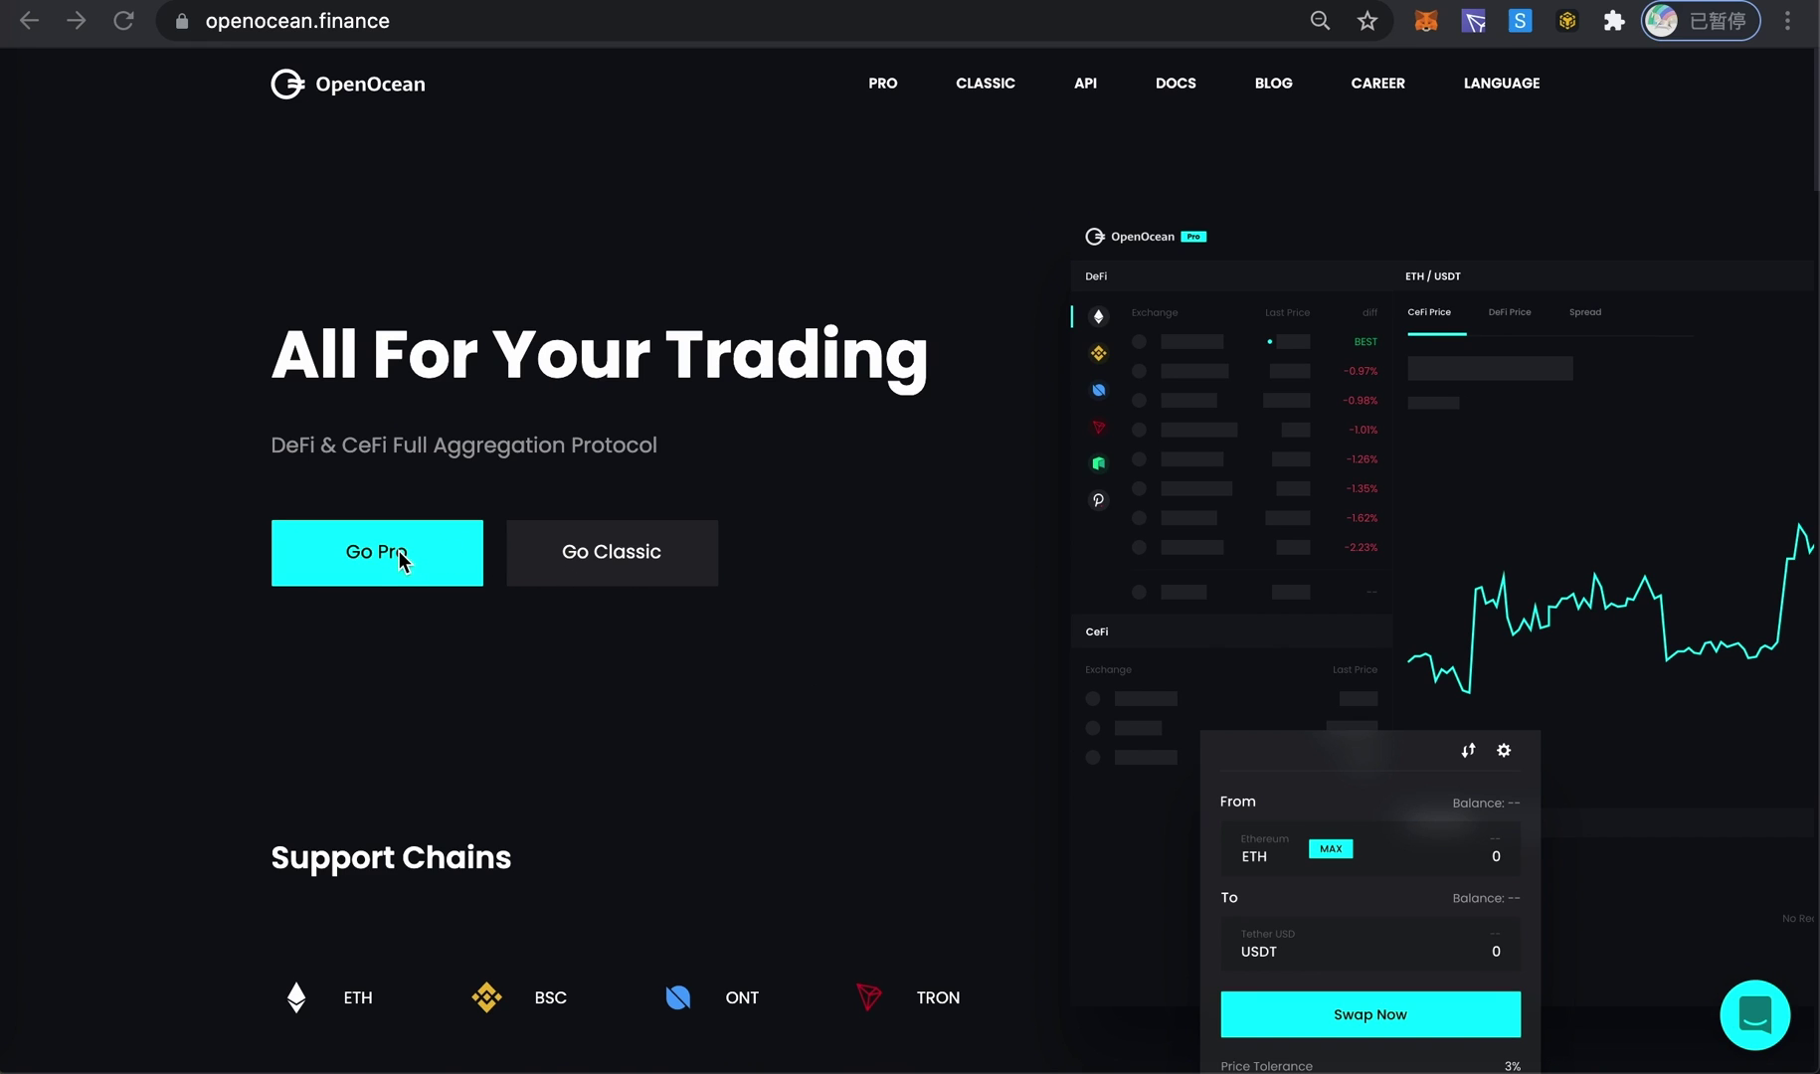
left_click(397, 553)
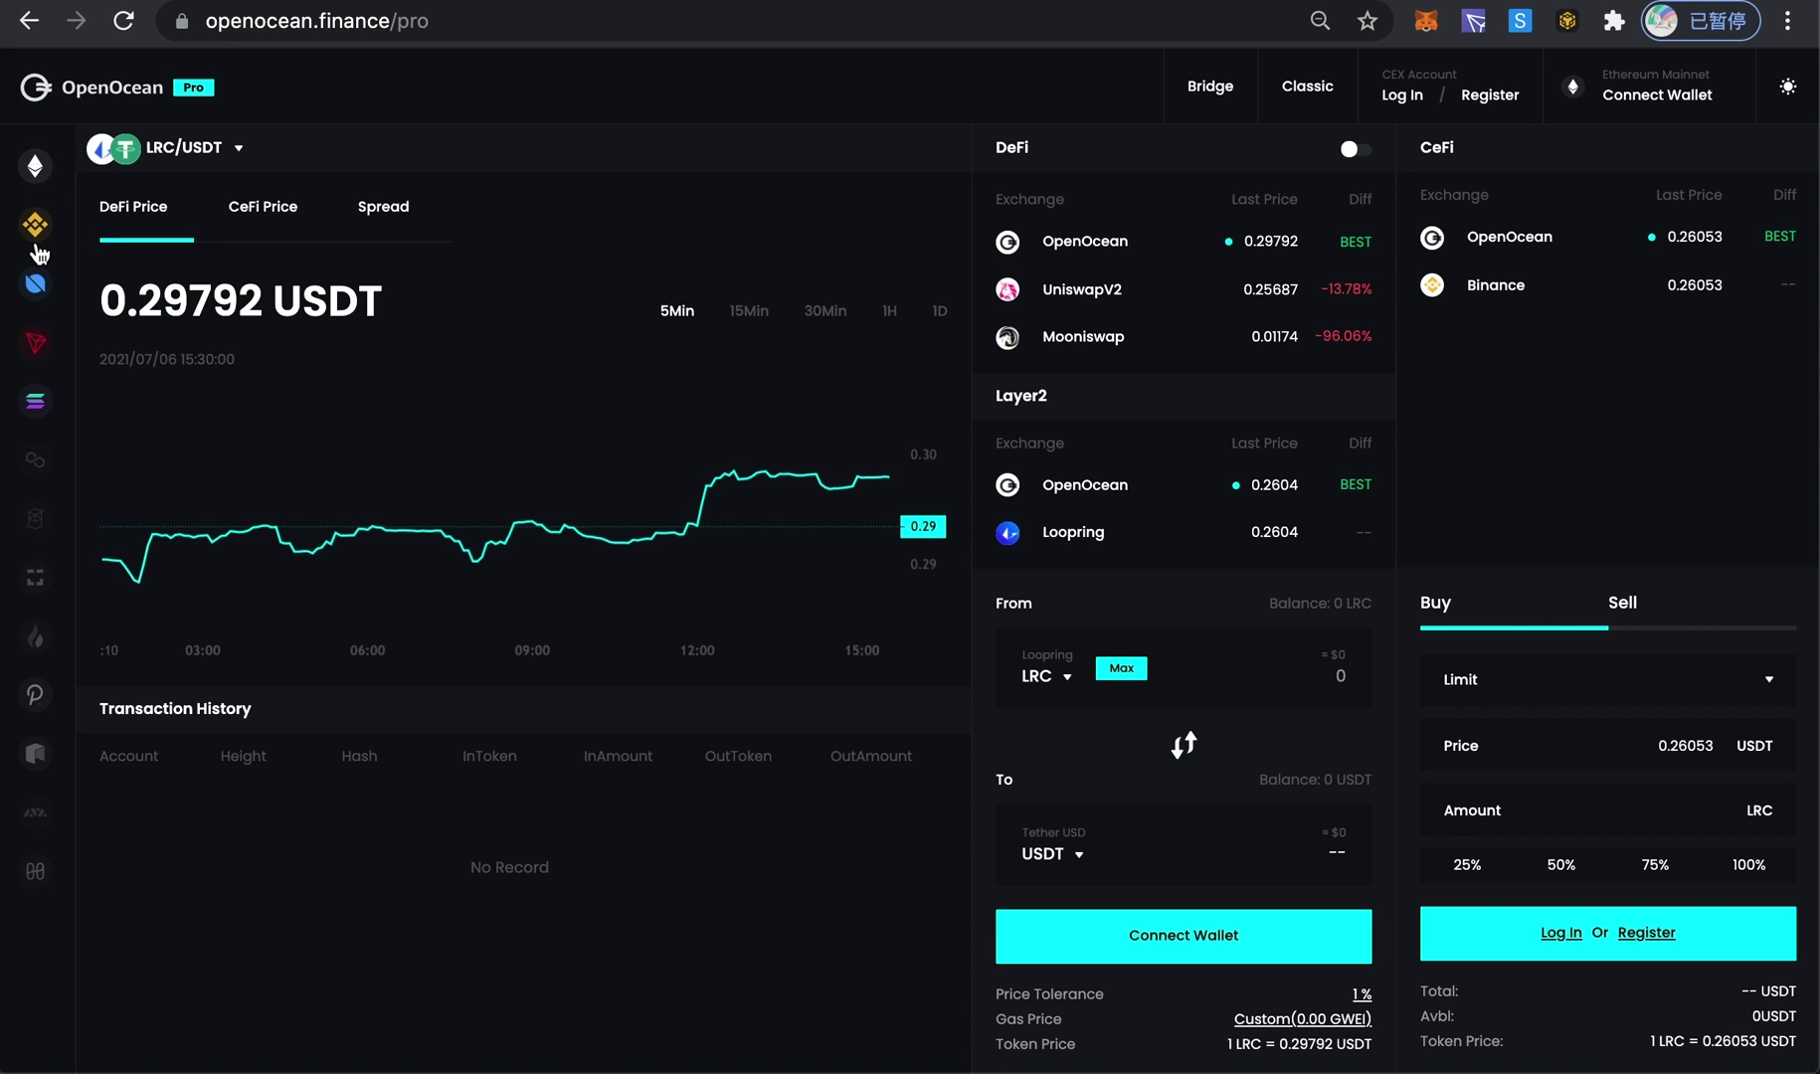
- Show the LRC/USDT CeFi price and the DeFi-CeFi spread chart (0.03837 USDT)
left_click(157, 162)
left_click(258, 211)
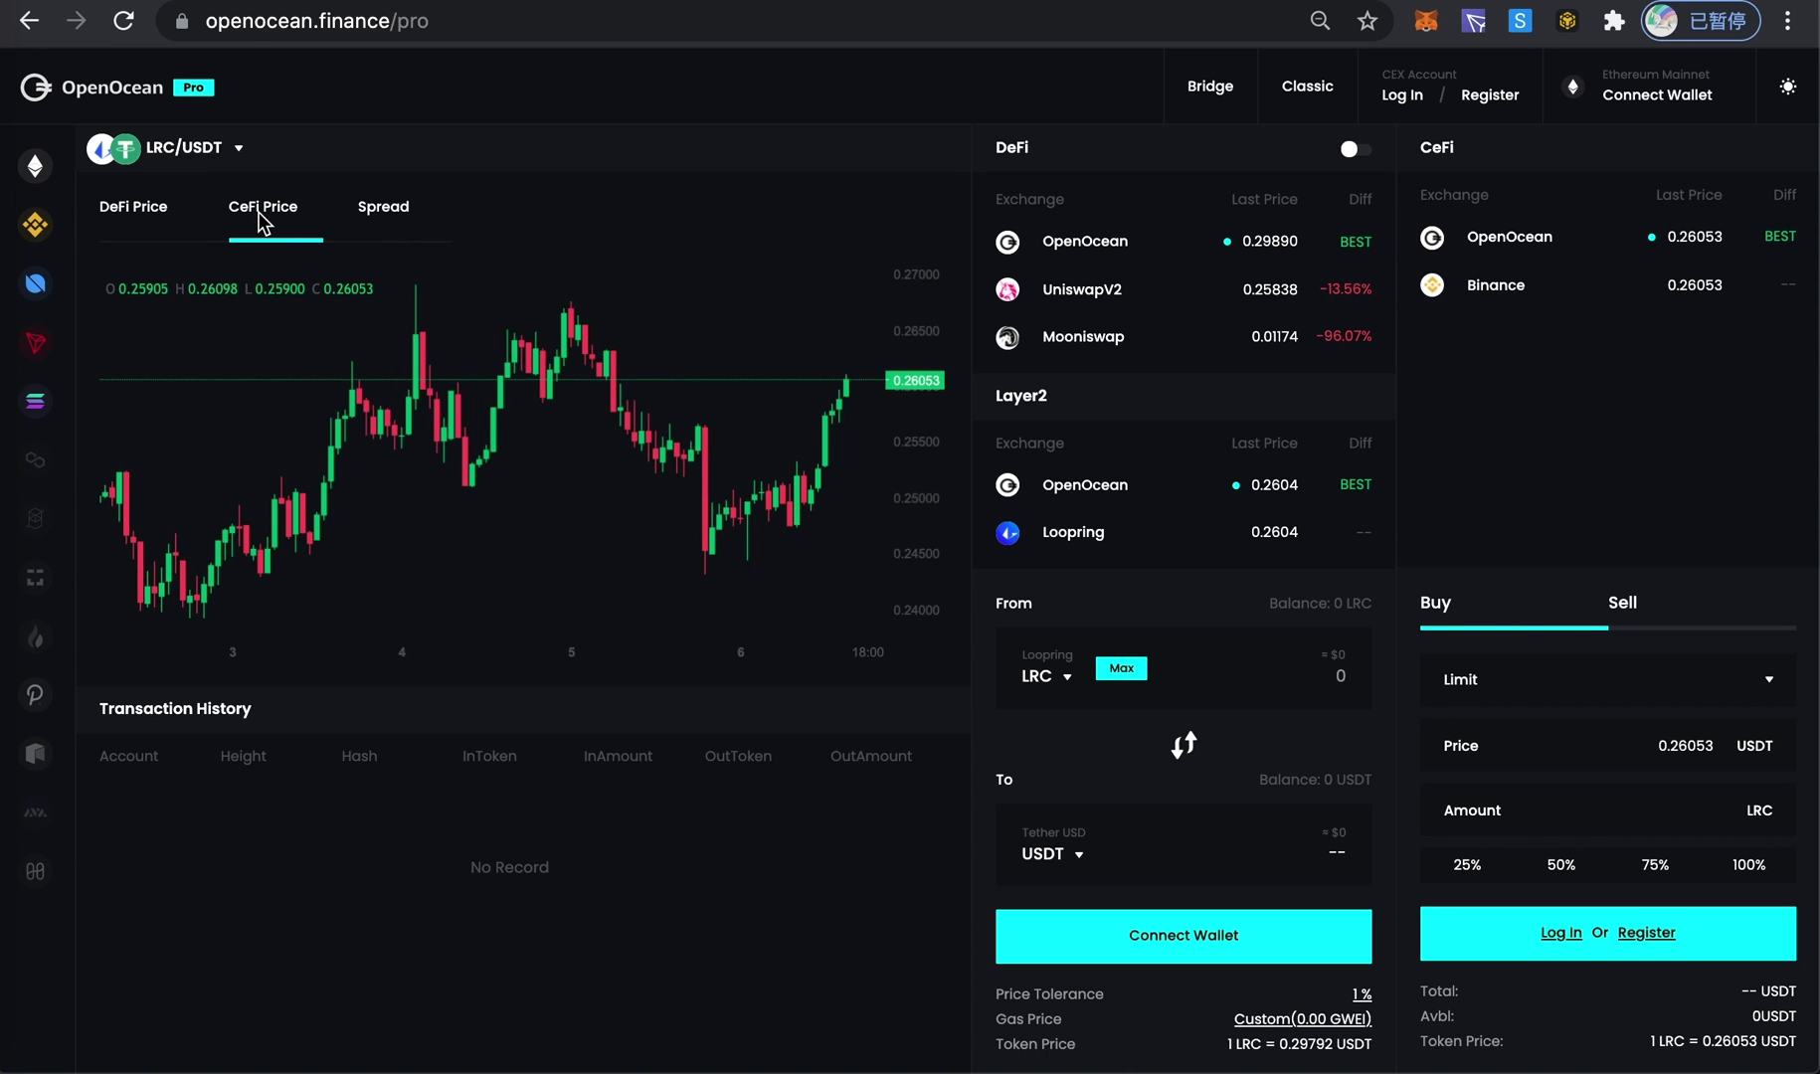
left_click(383, 219)
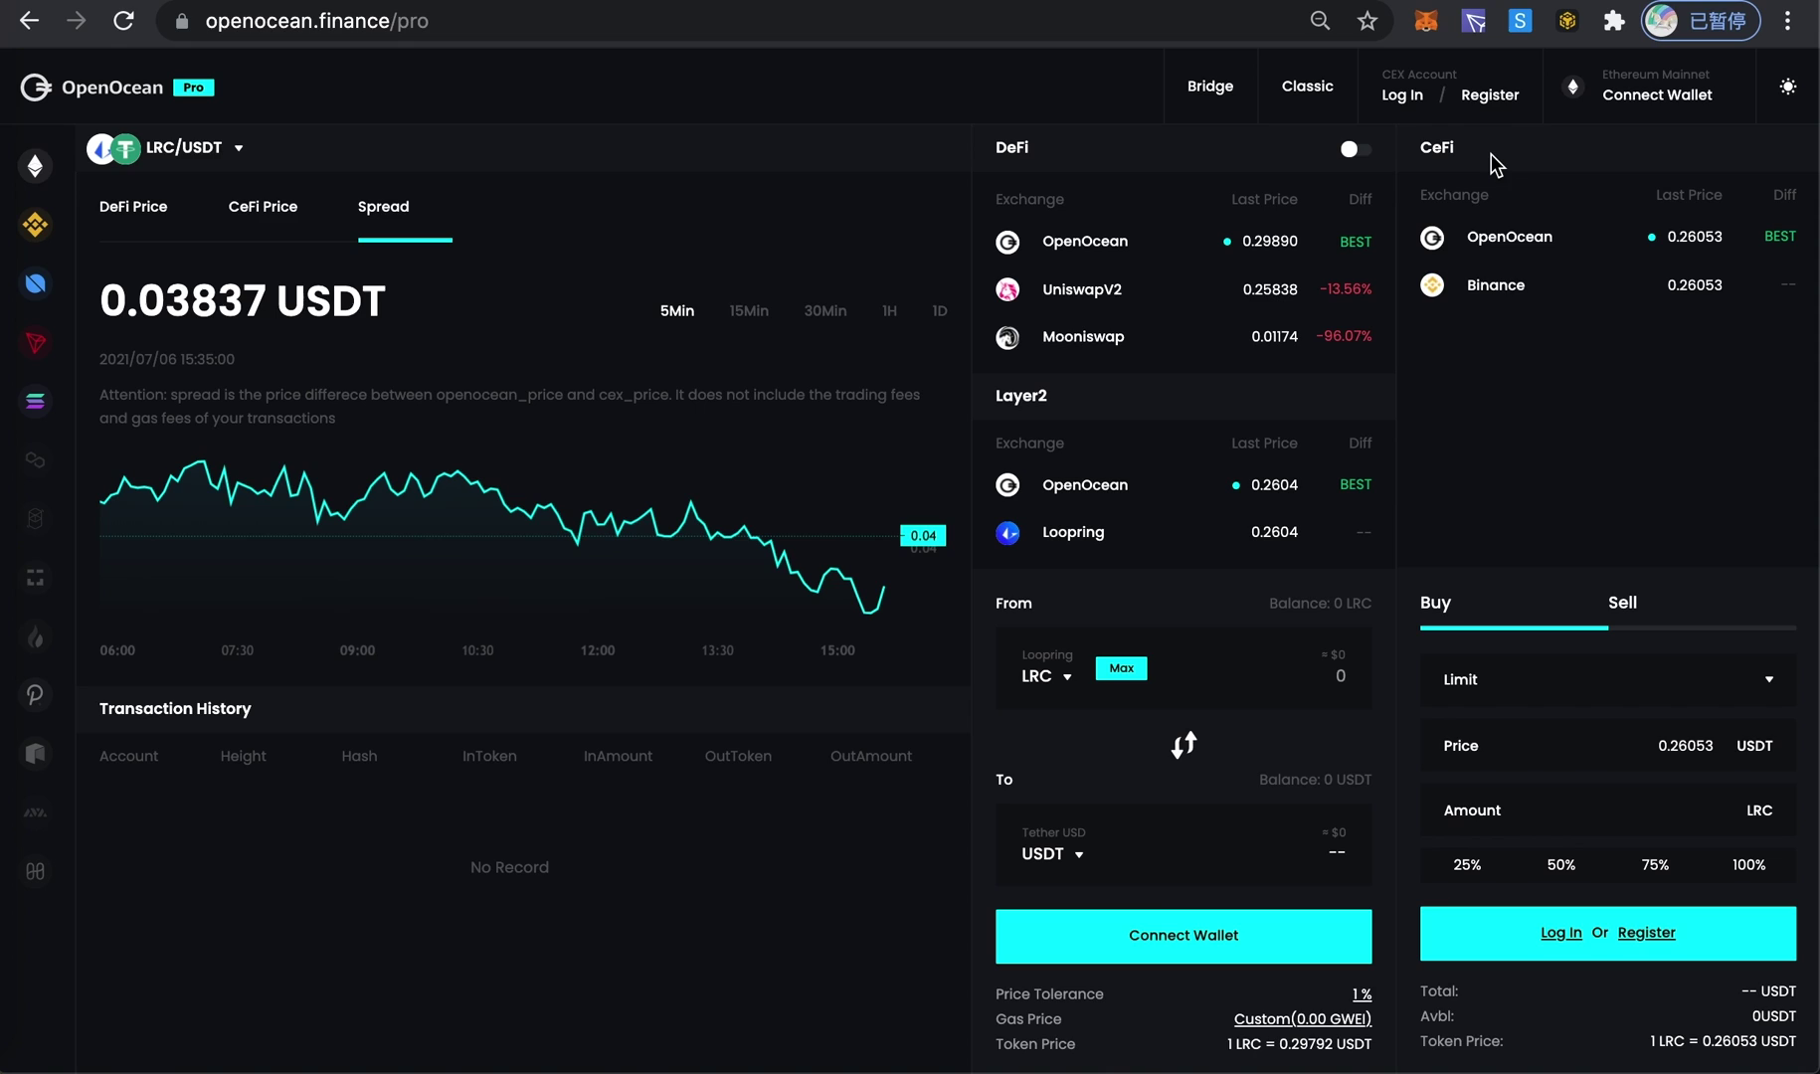
- Log in to the CEX account with the account e-mail and password
left_click(1405, 104)
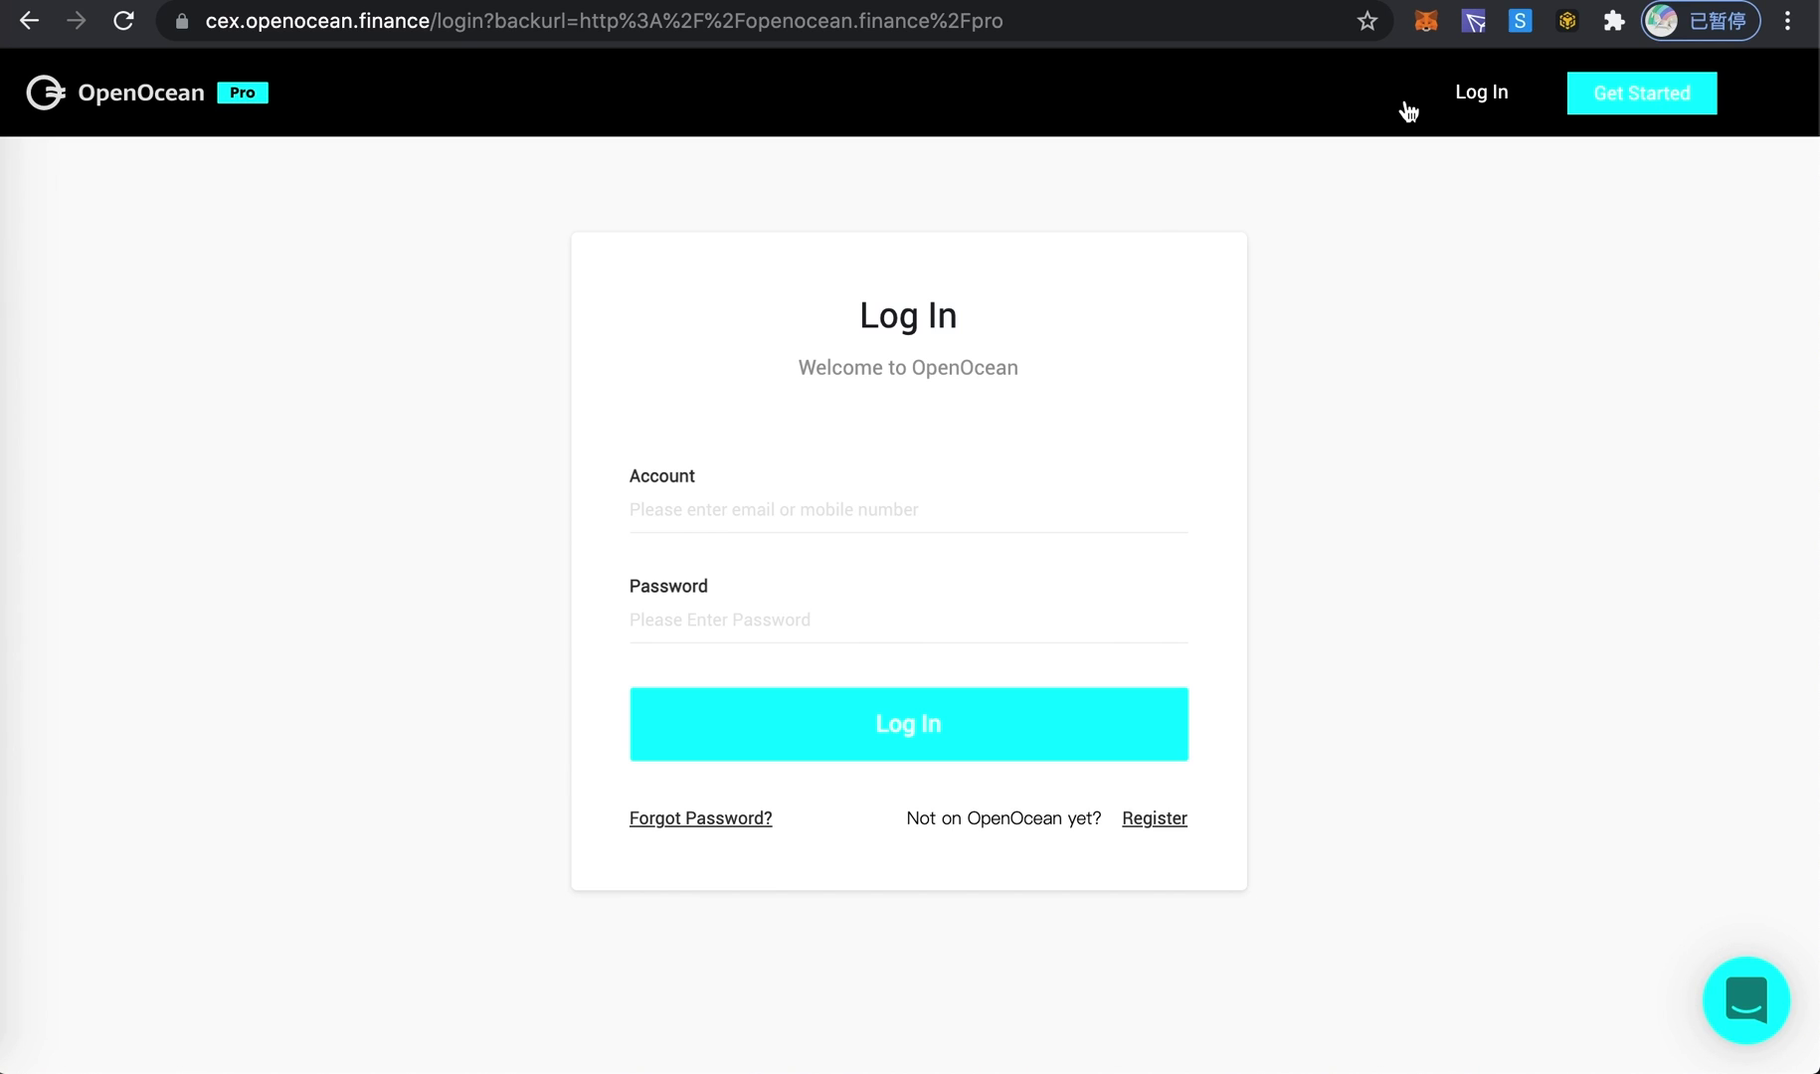
left_click(821, 502)
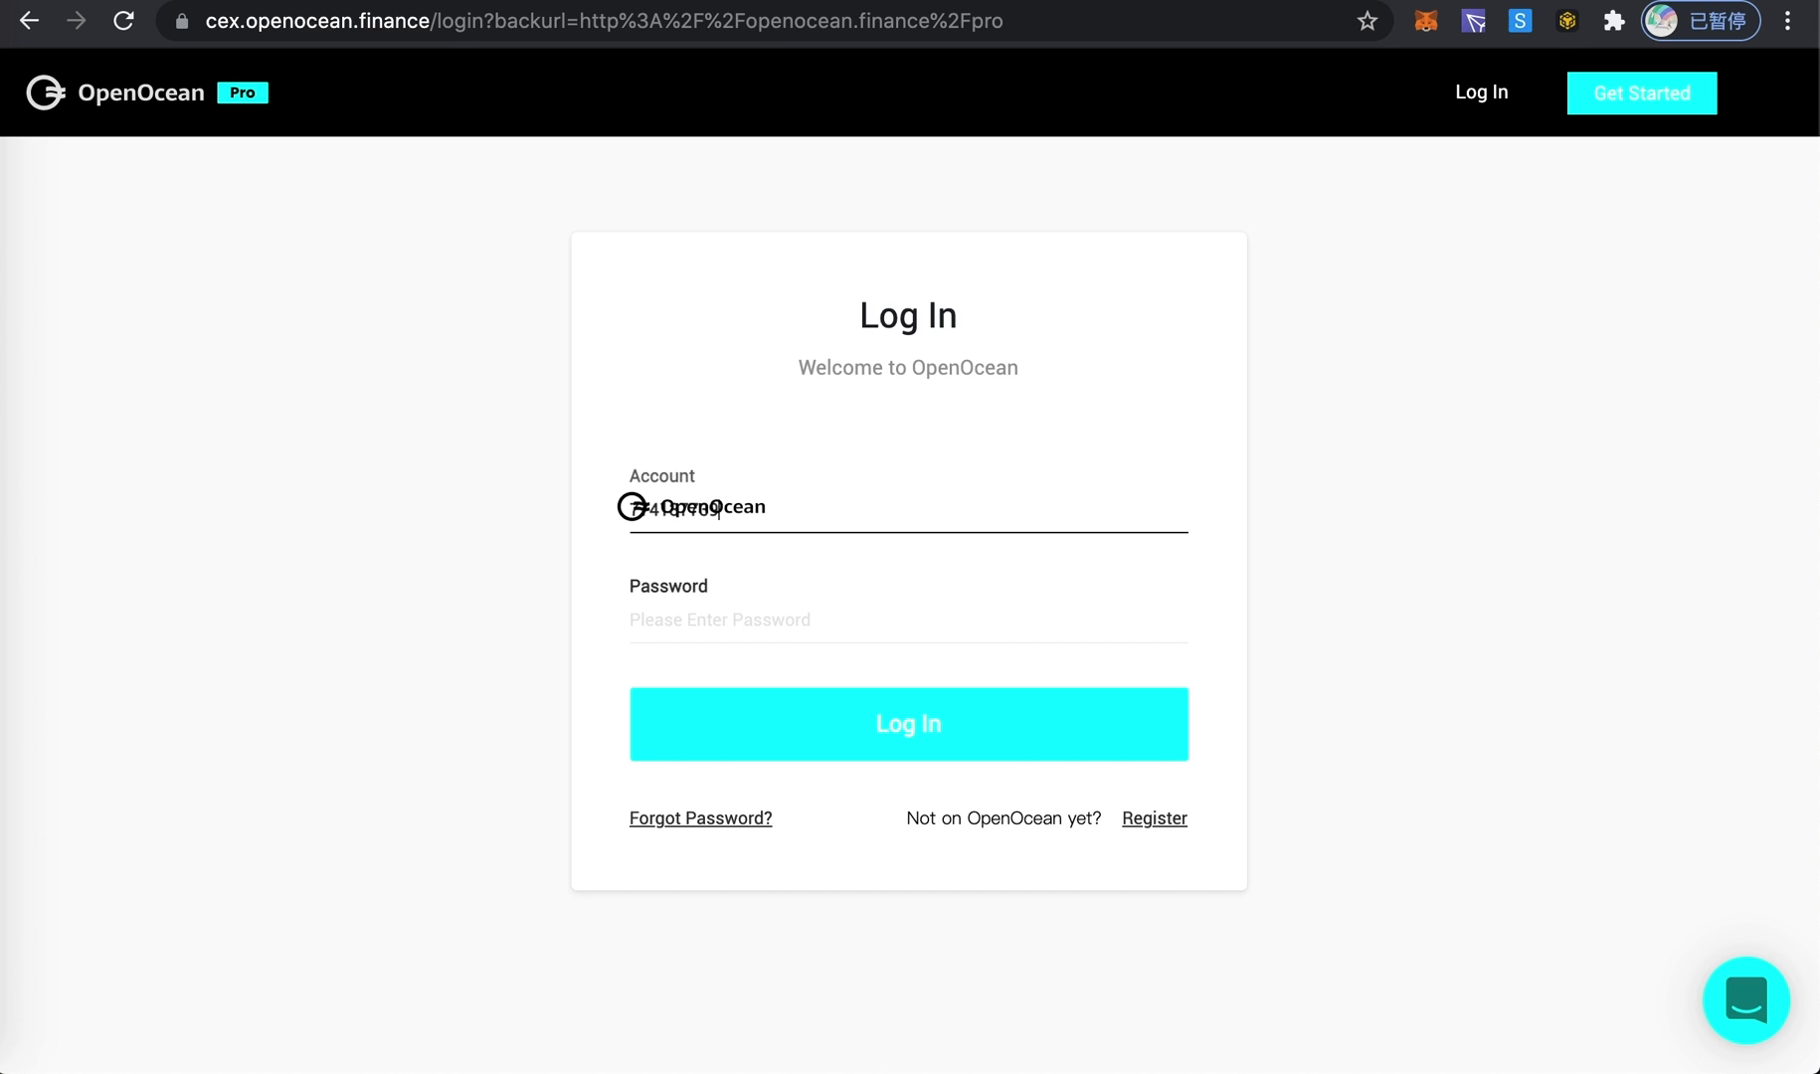
left_click(731, 610)
type("••••••")
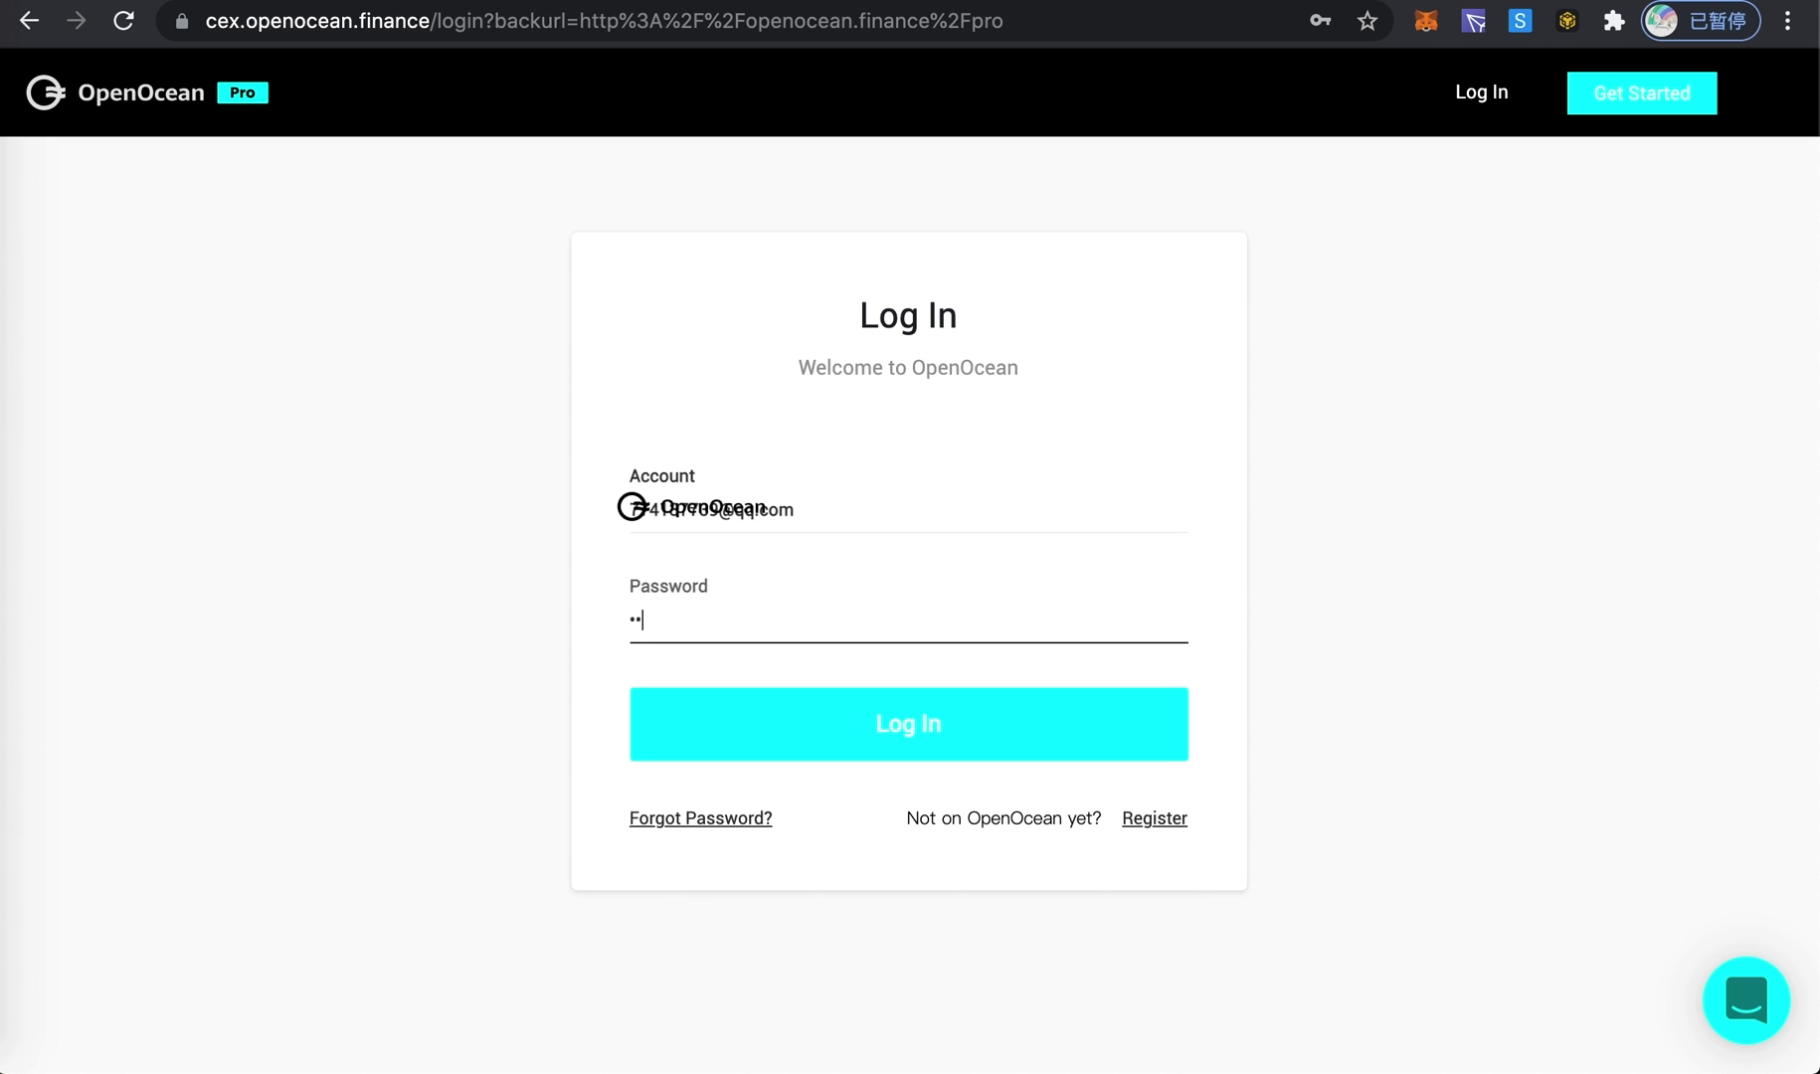
type("••••")
left_click(773, 718)
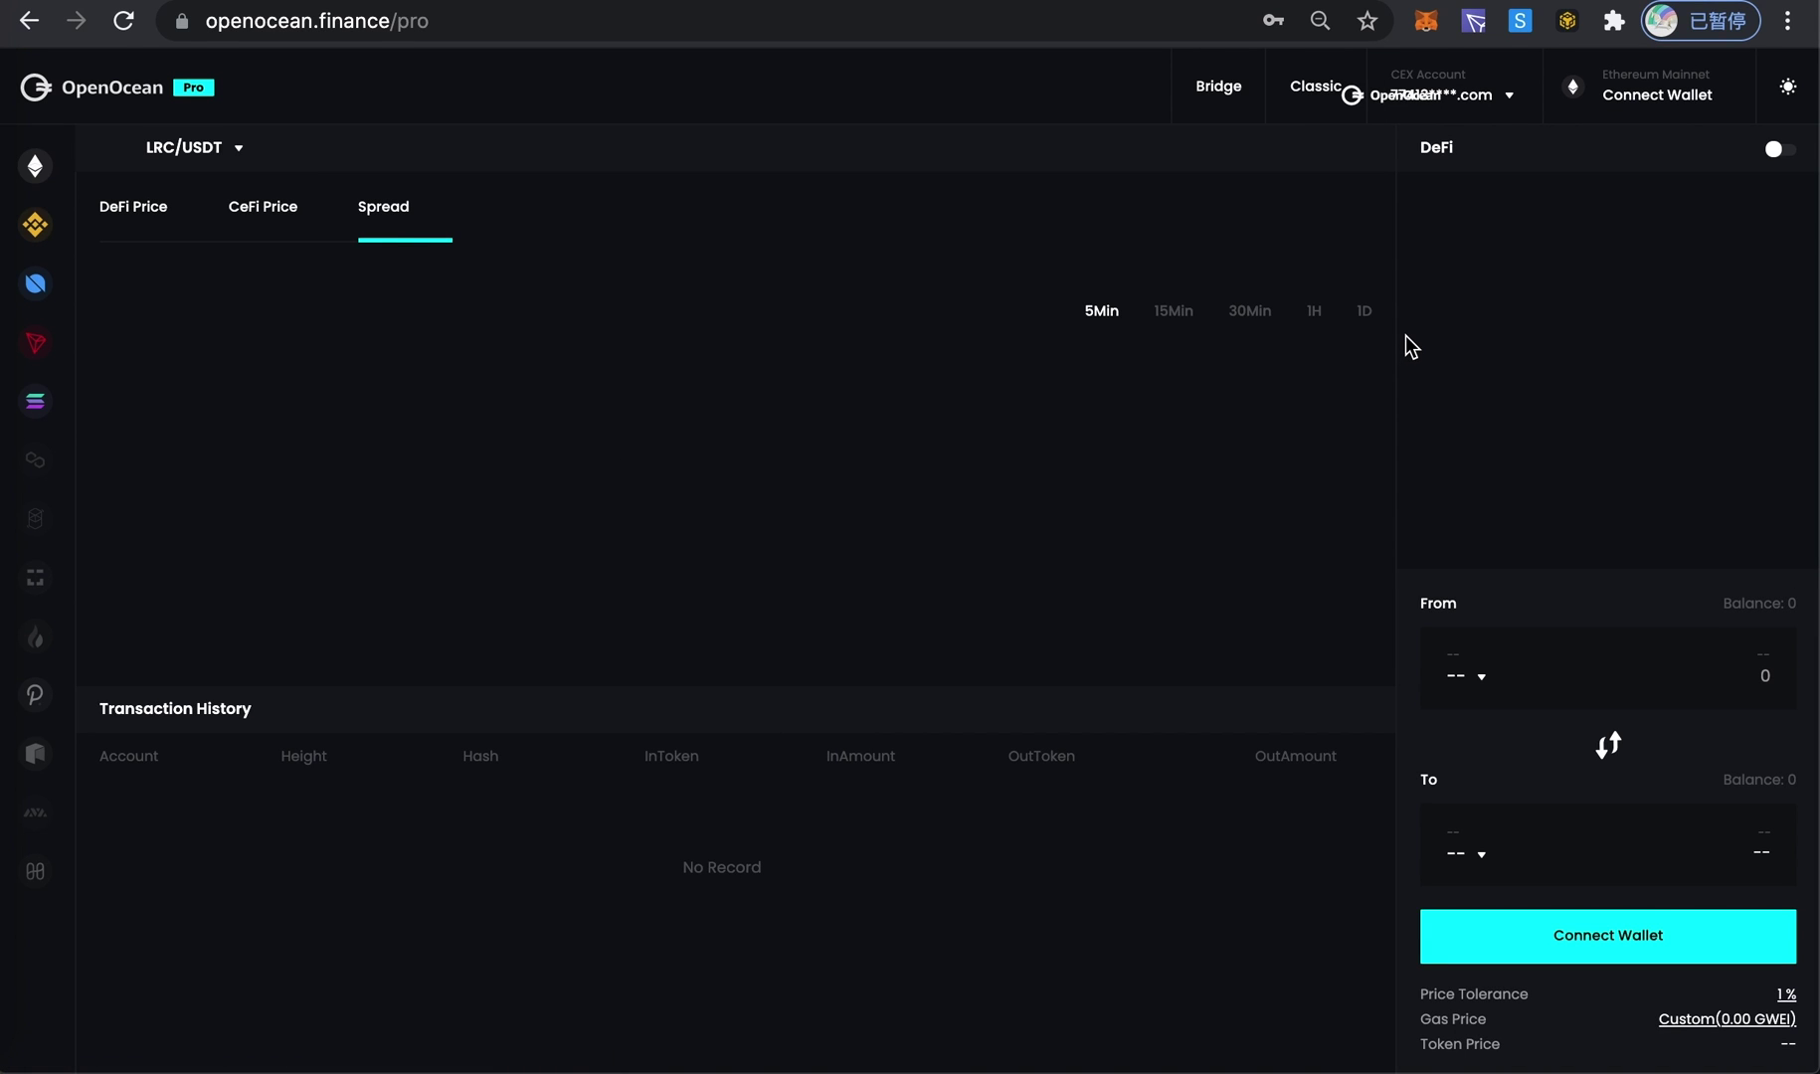
- Connect a MetaMask wallet on the BNB (Binance Smart Chain) network
mouse_move(1532, 120)
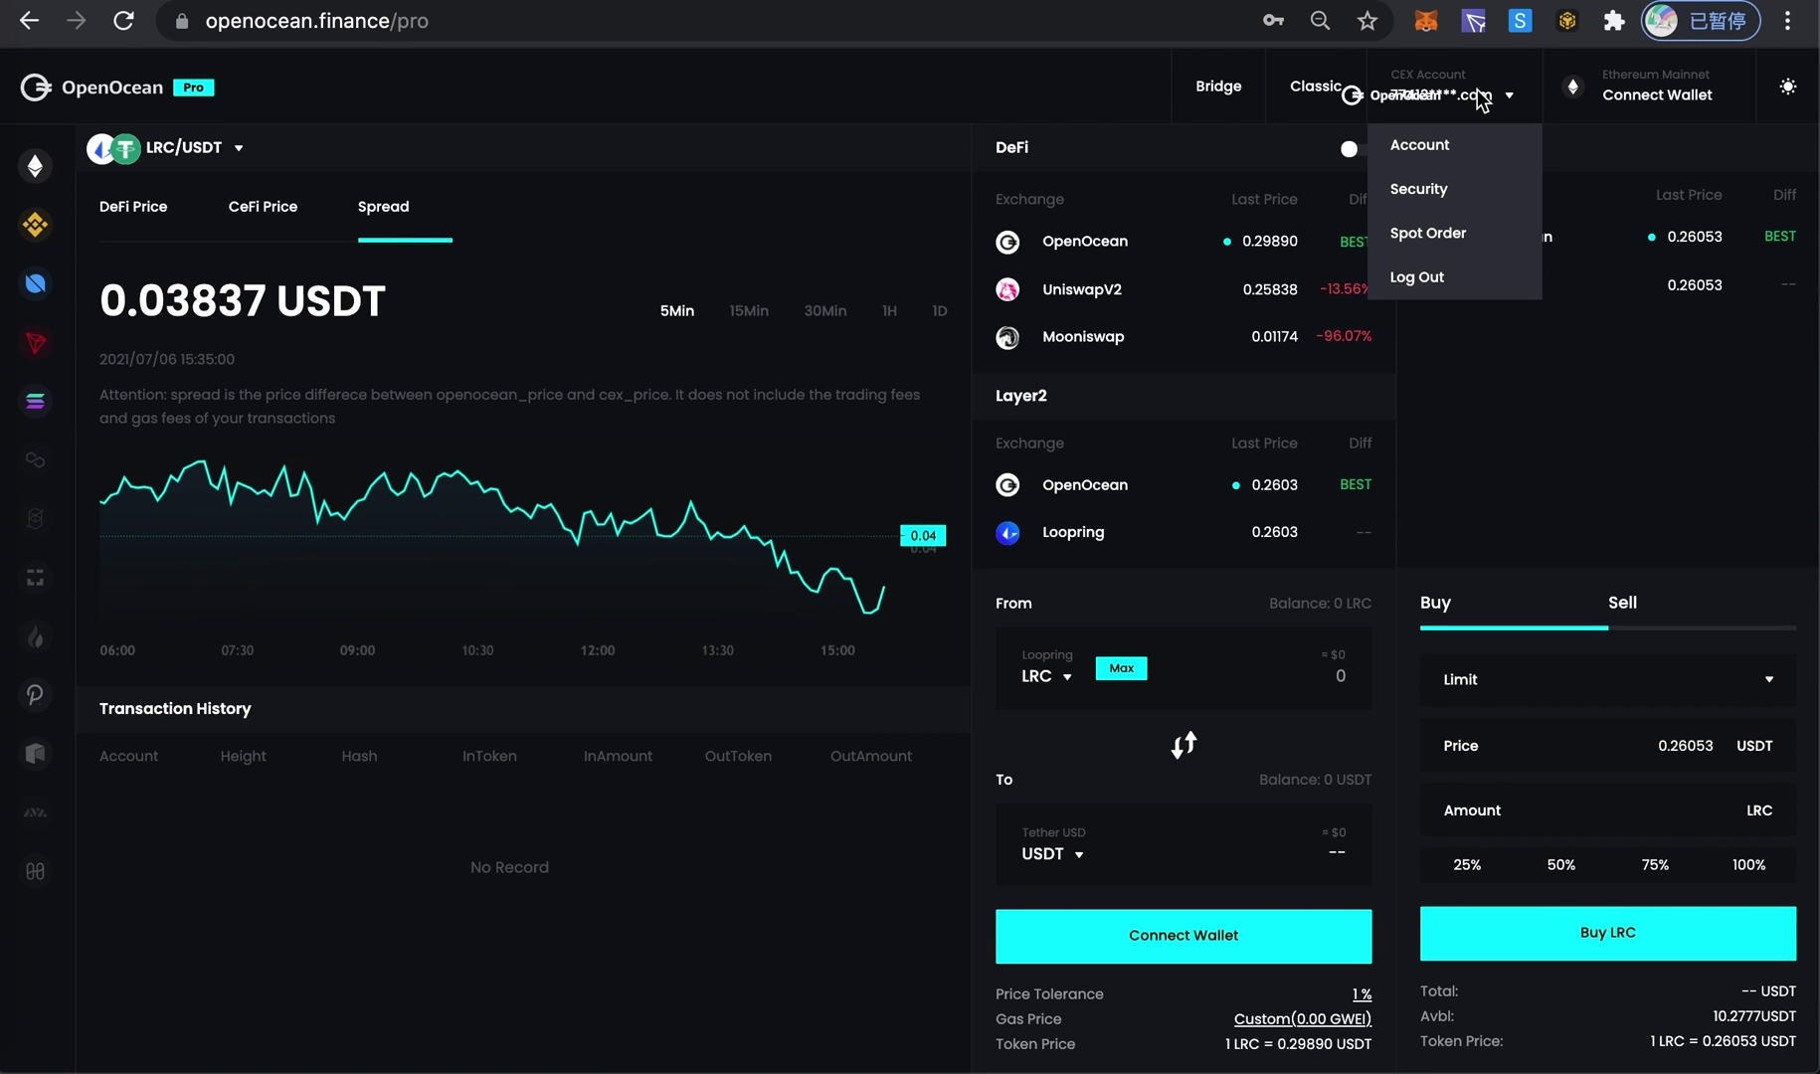
left_click(1634, 98)
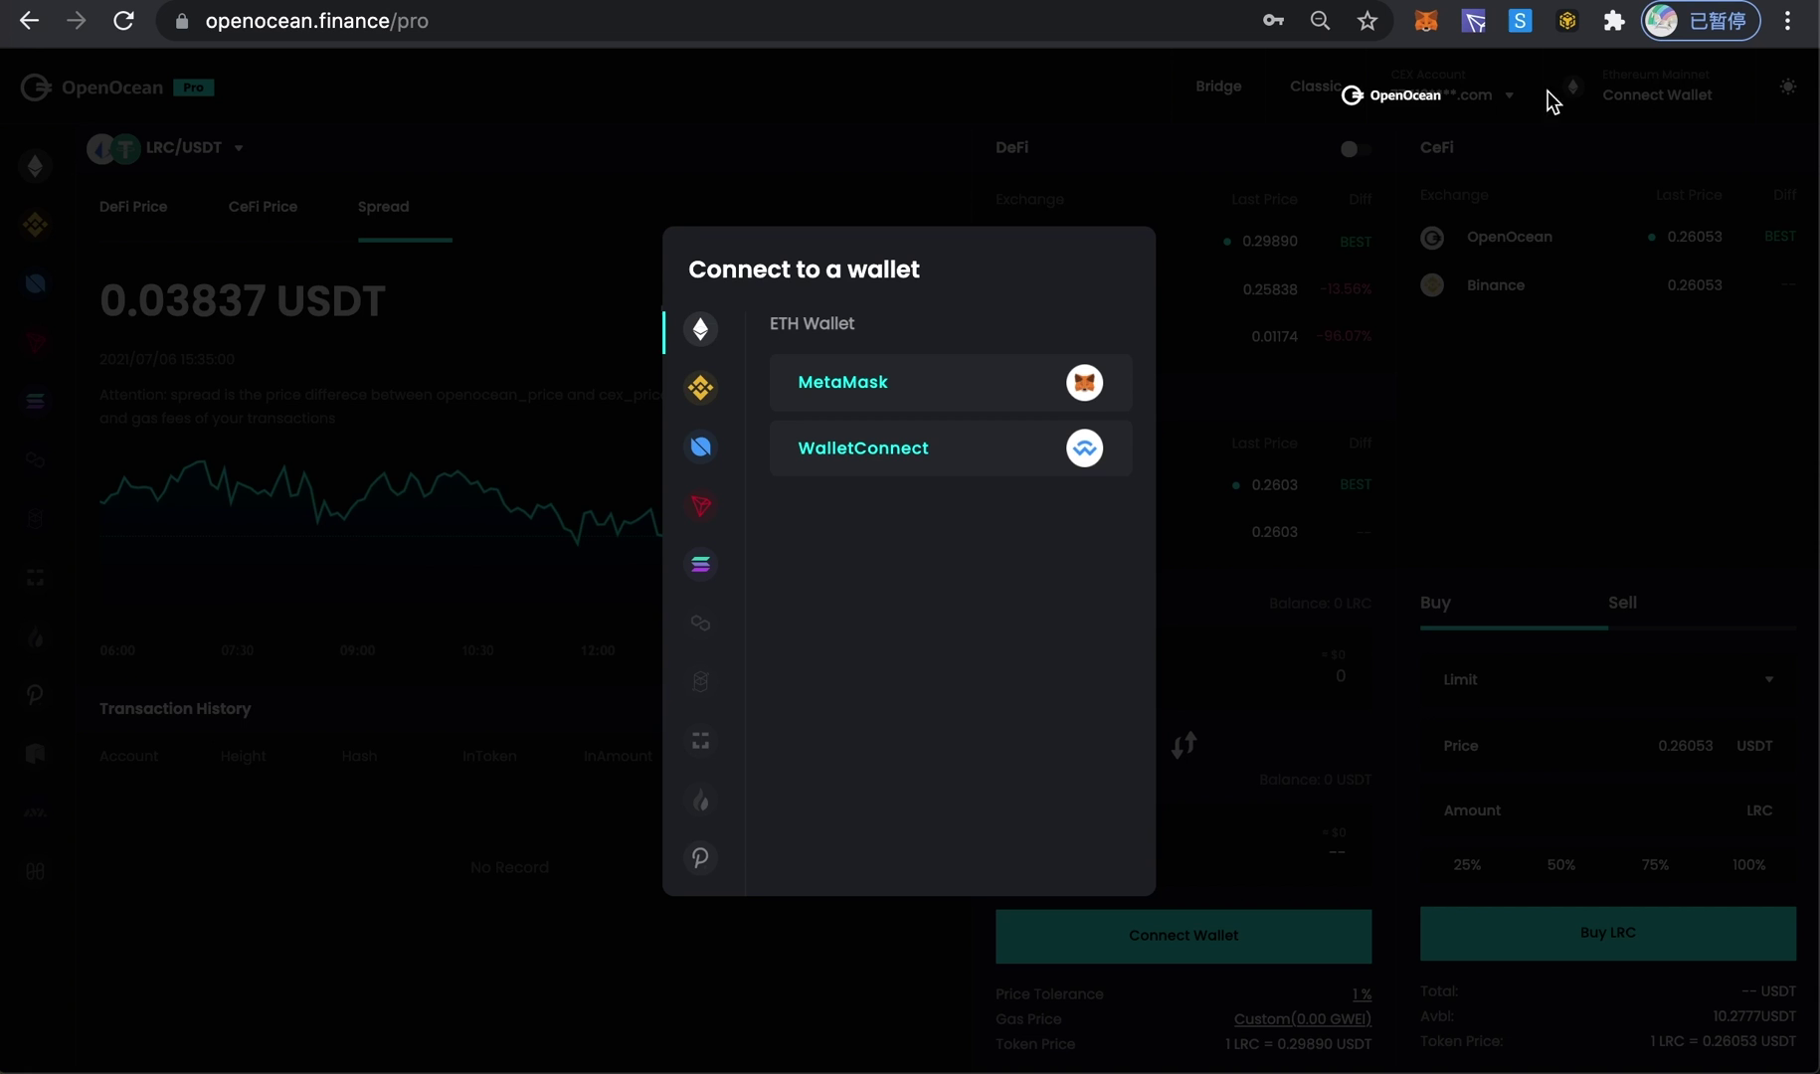
left_click(705, 390)
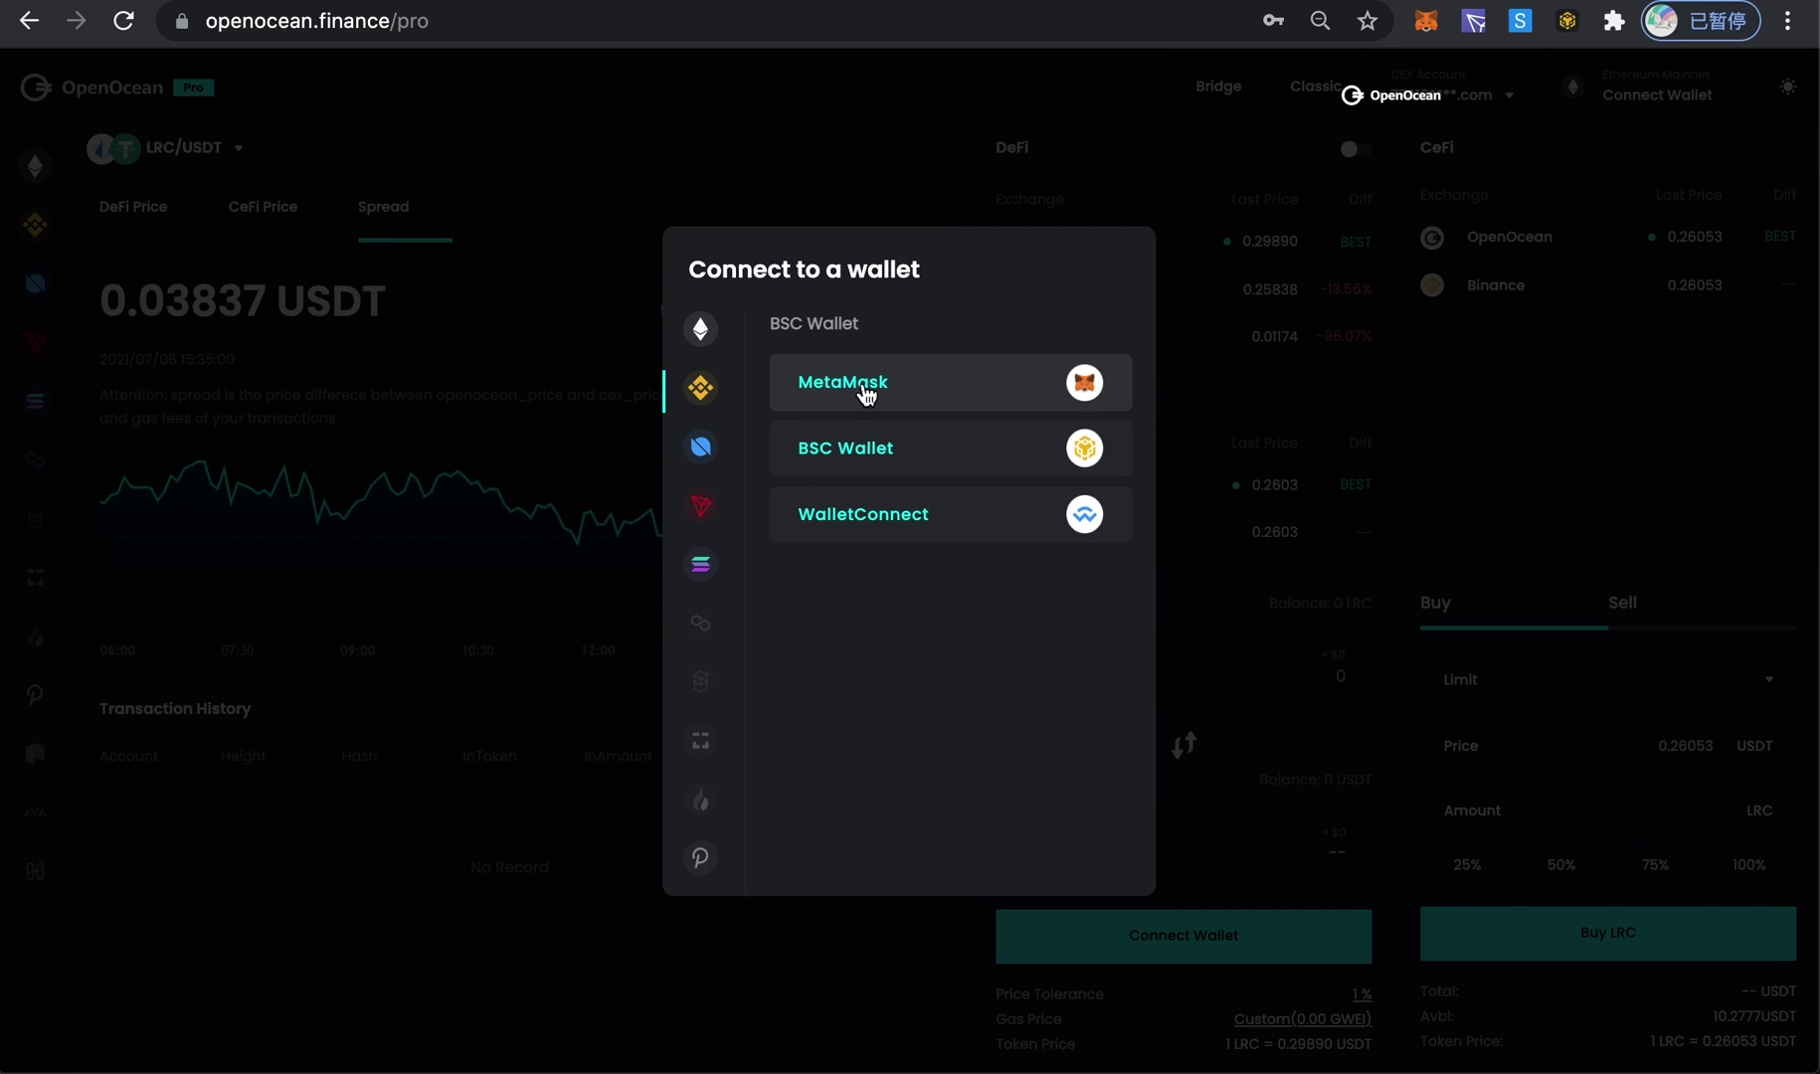
left_click(867, 394)
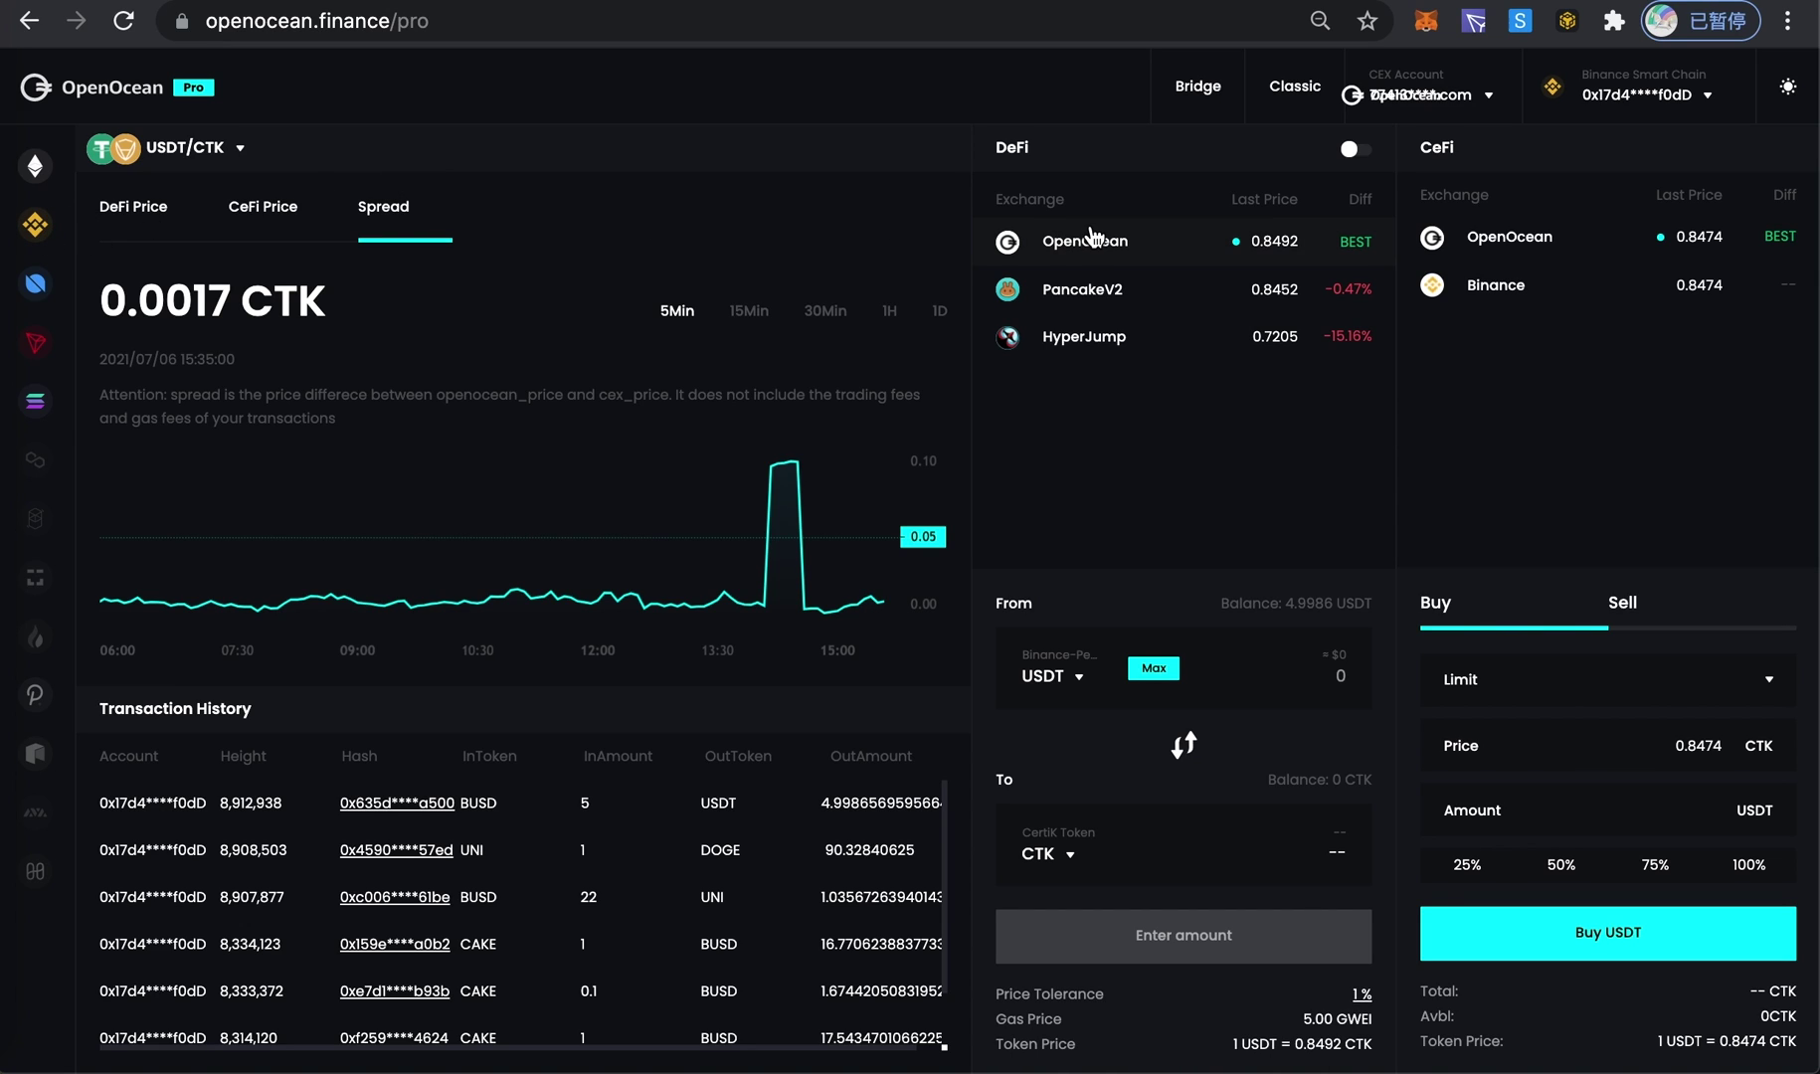
- Select the USDT/CTK pair and quote a 10000 USDT swap, about 8339.41 CTK
mouse_move(1430, 109)
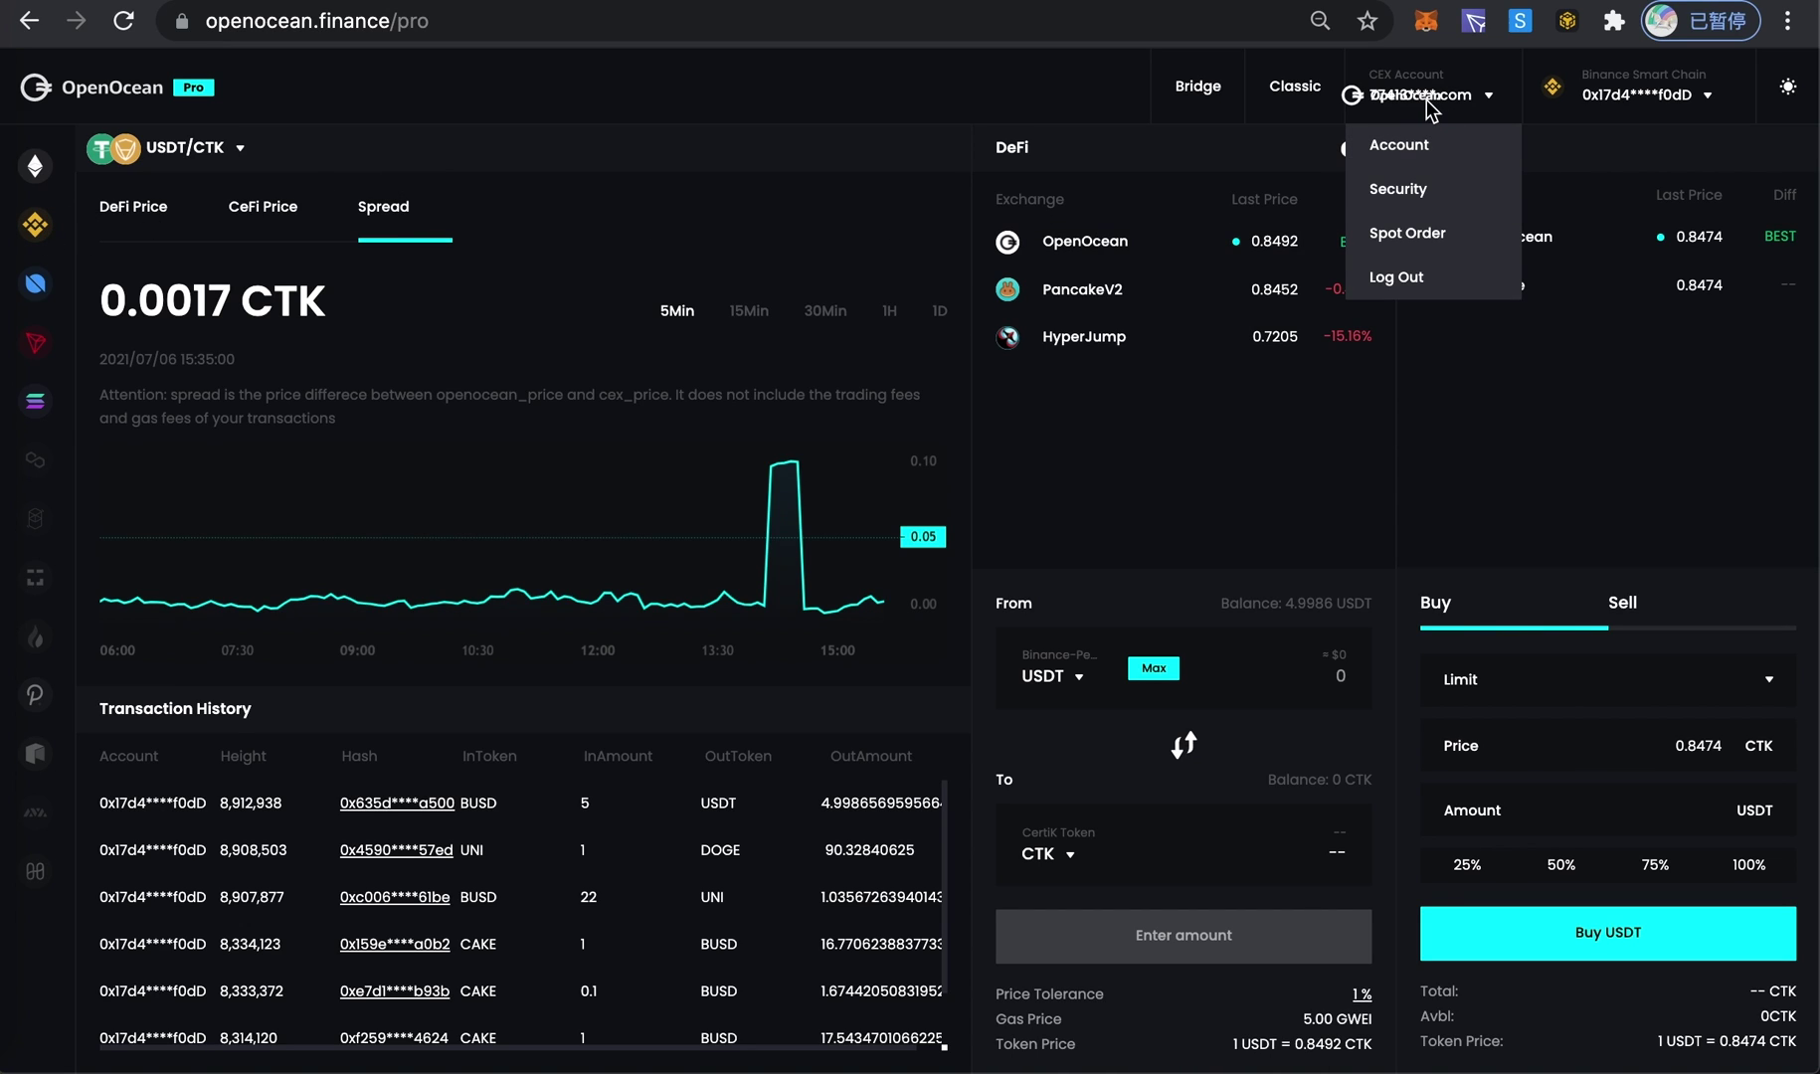
mouse_move(1639, 90)
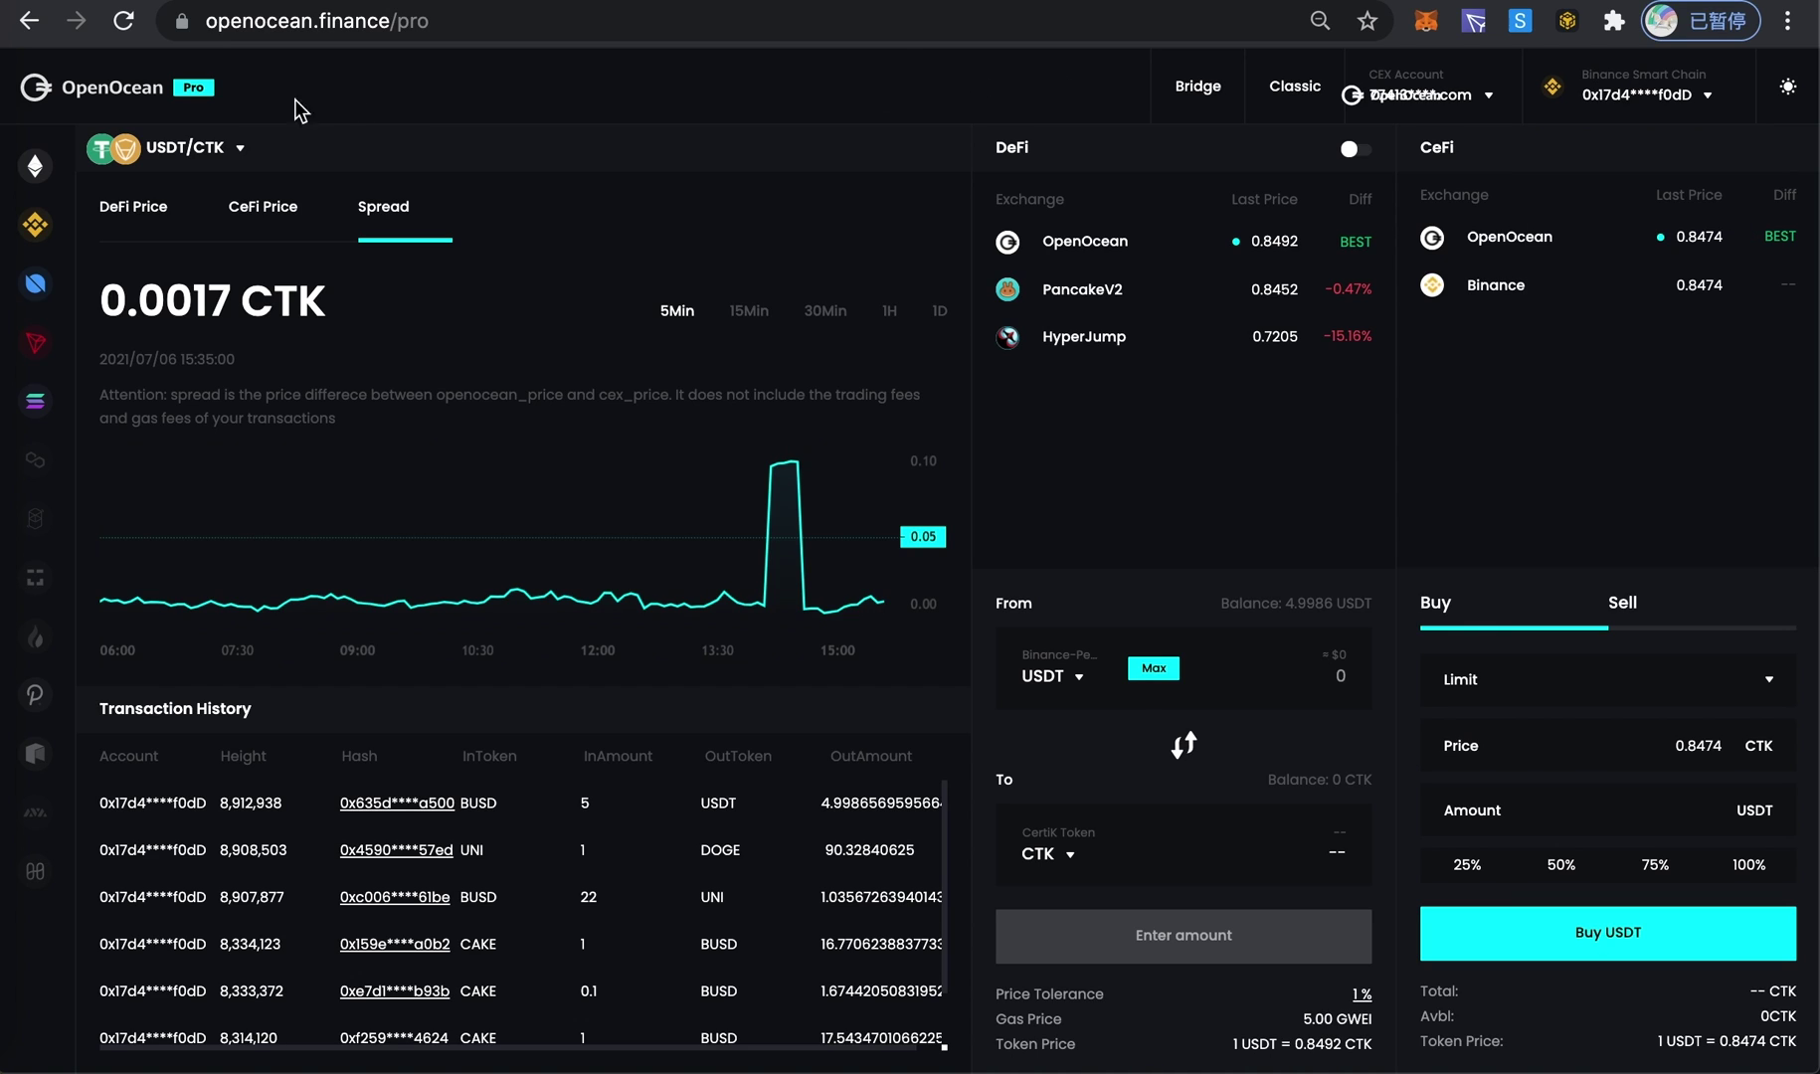
left_click(189, 151)
left_click(1337, 682)
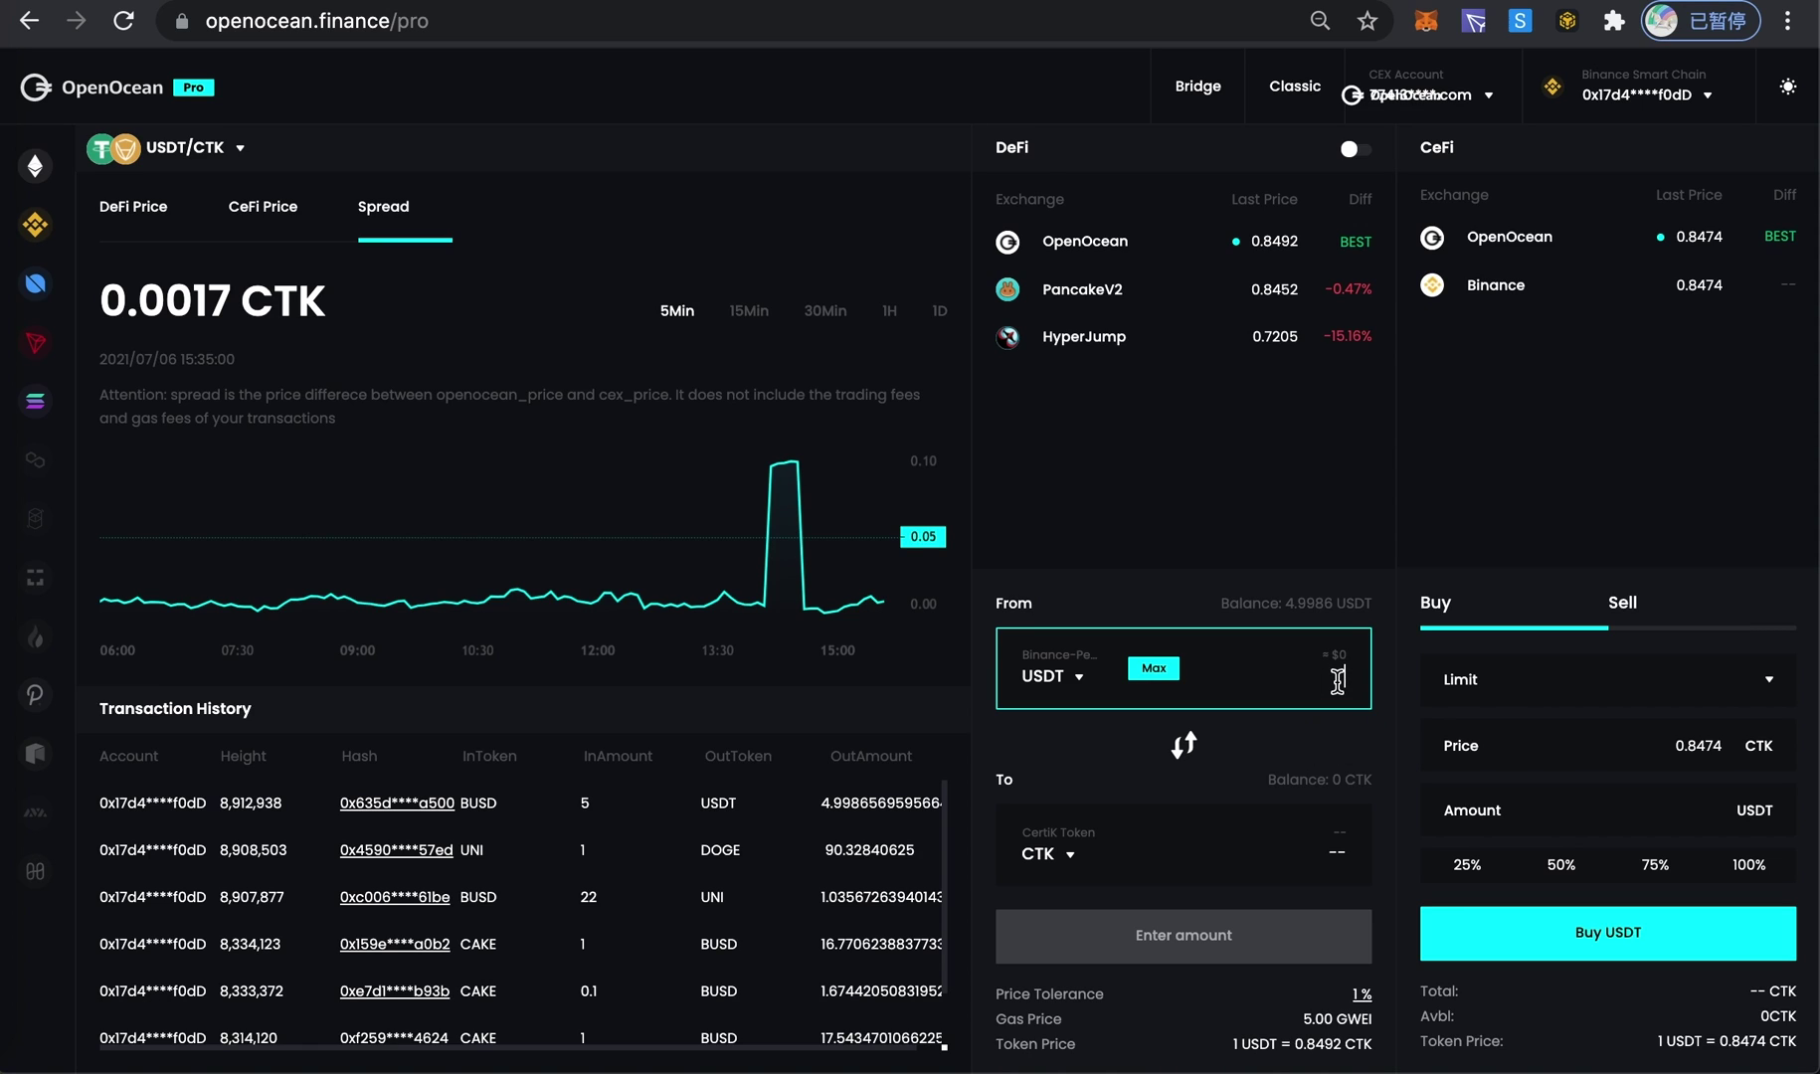
type("1")
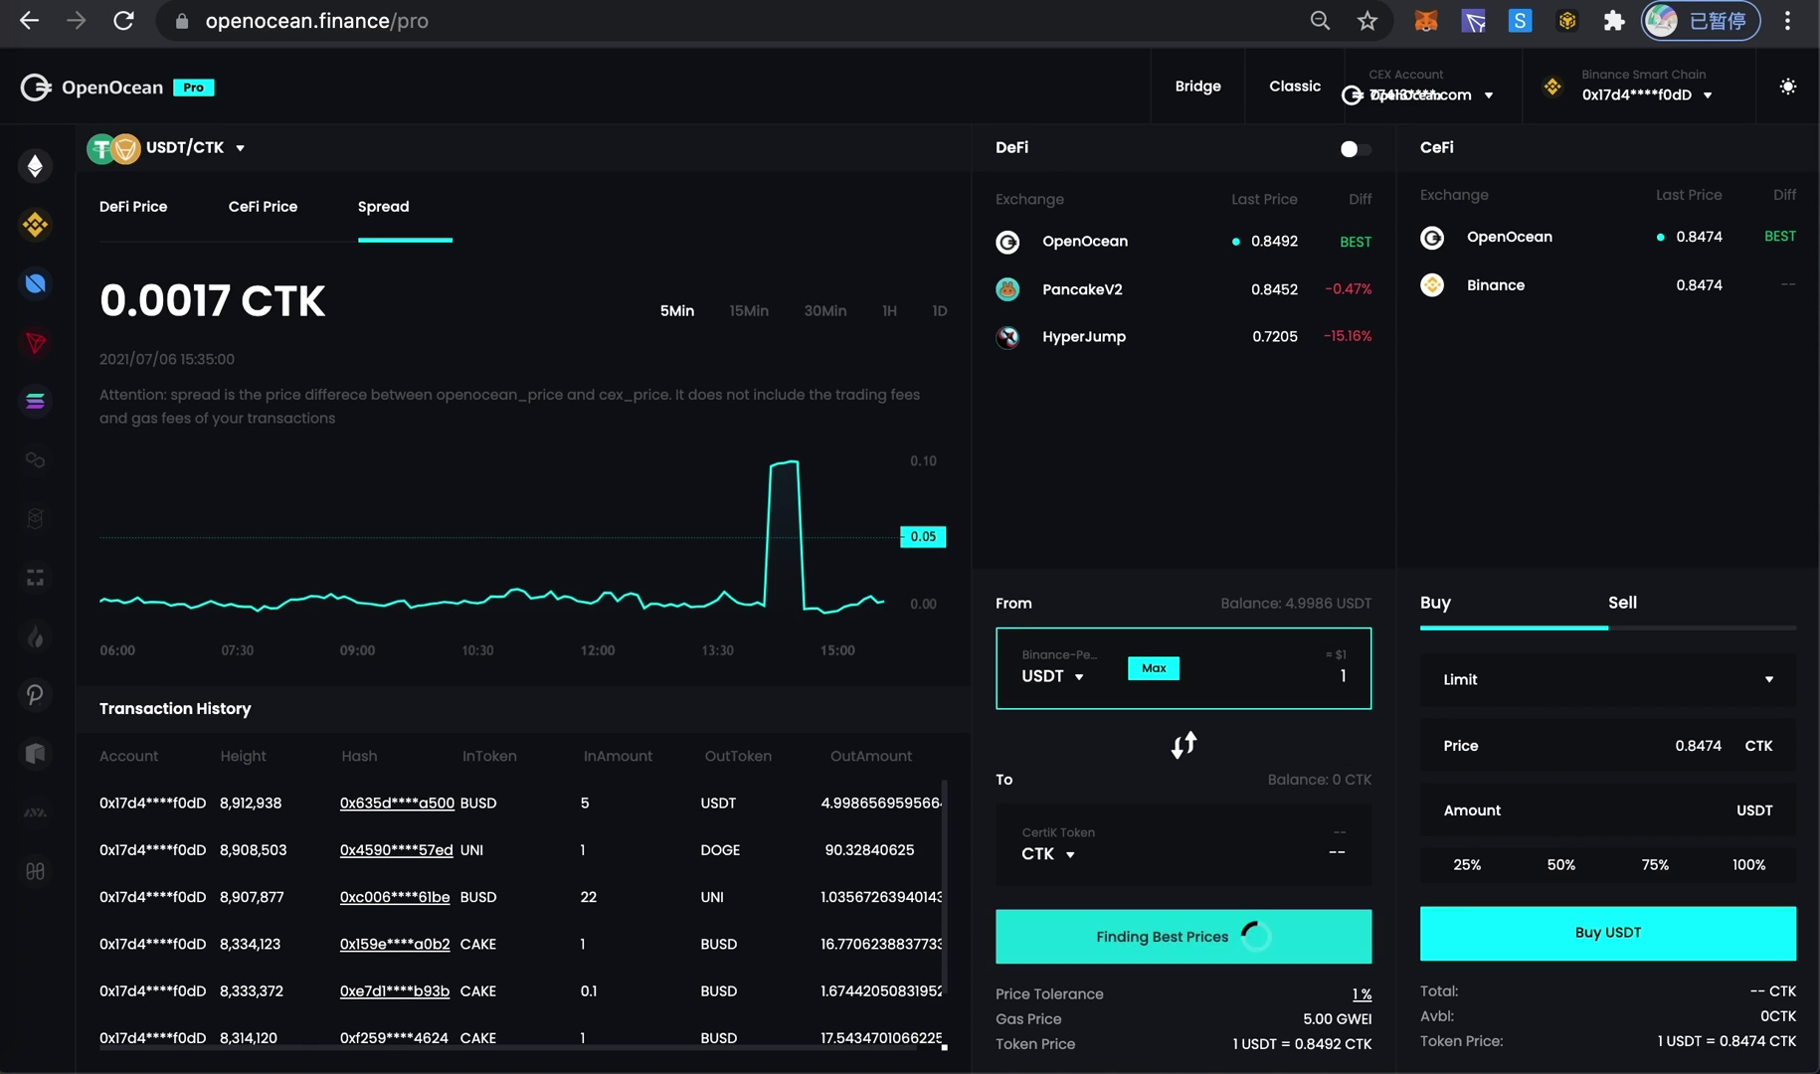
type("000")
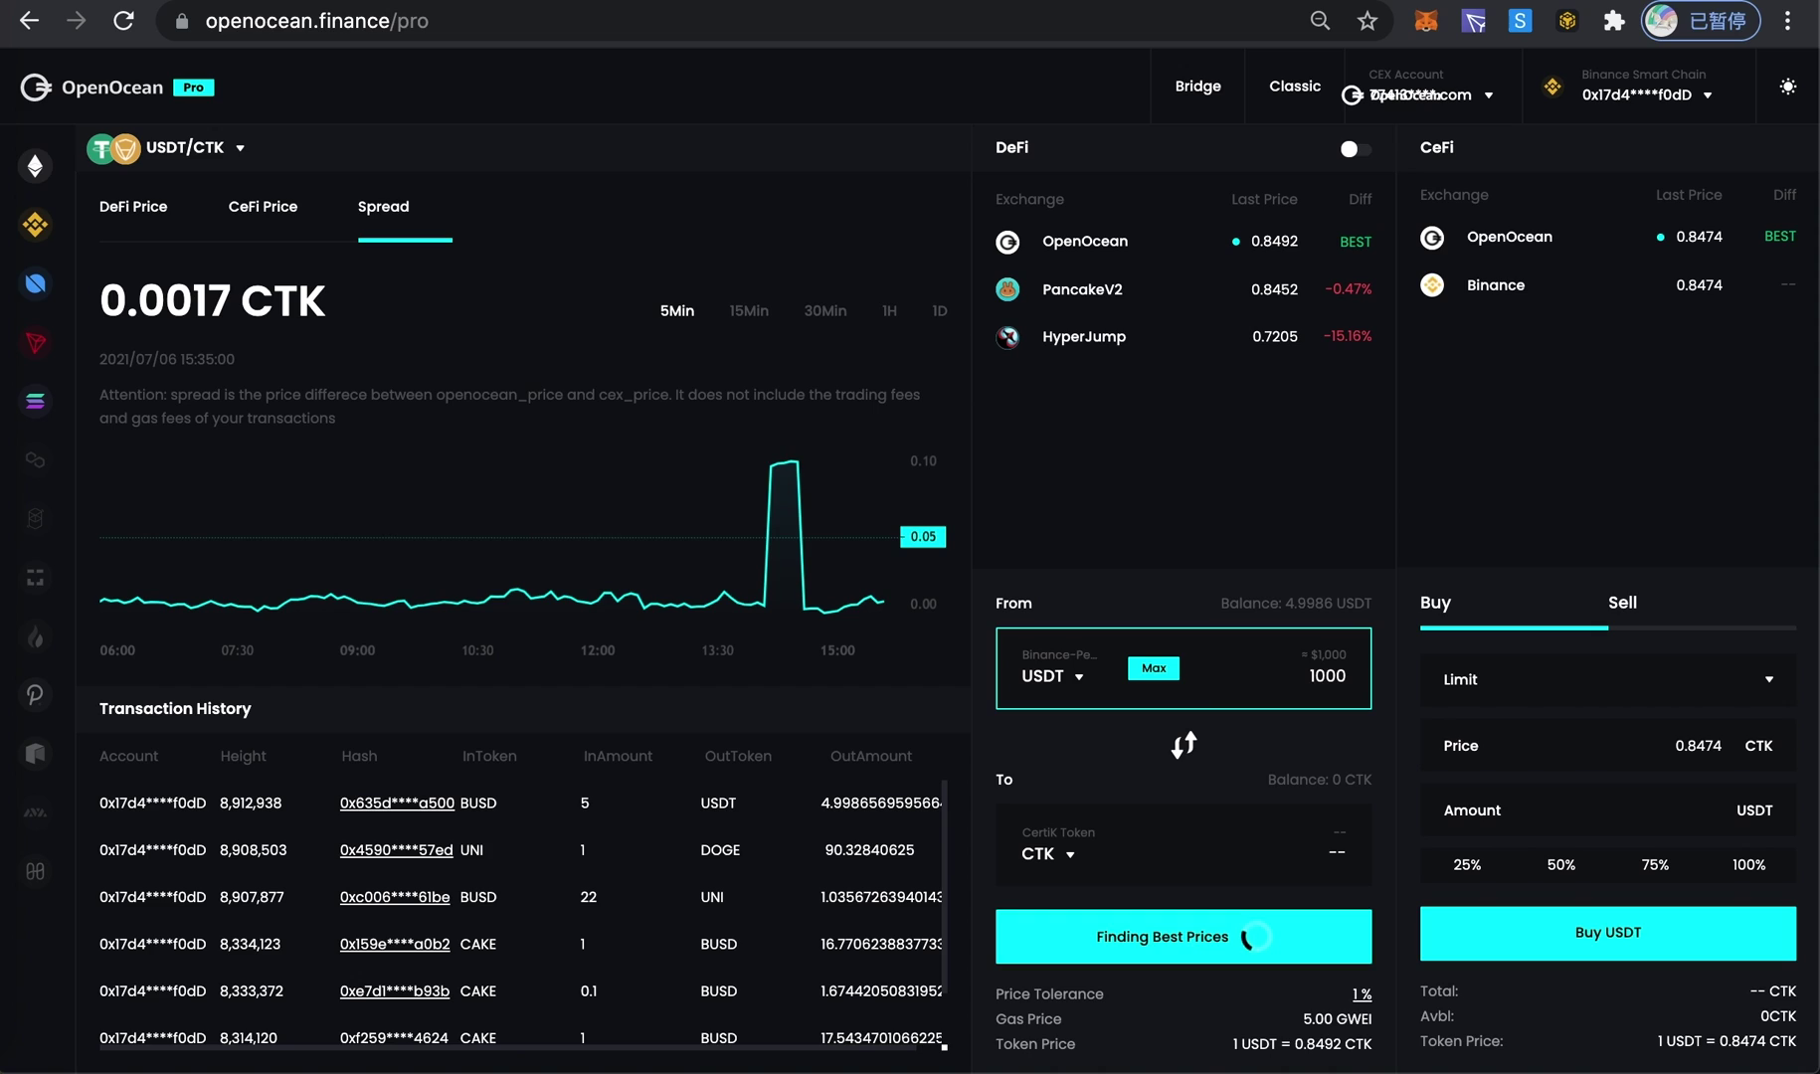
type("0")
left_click(1394, 680)
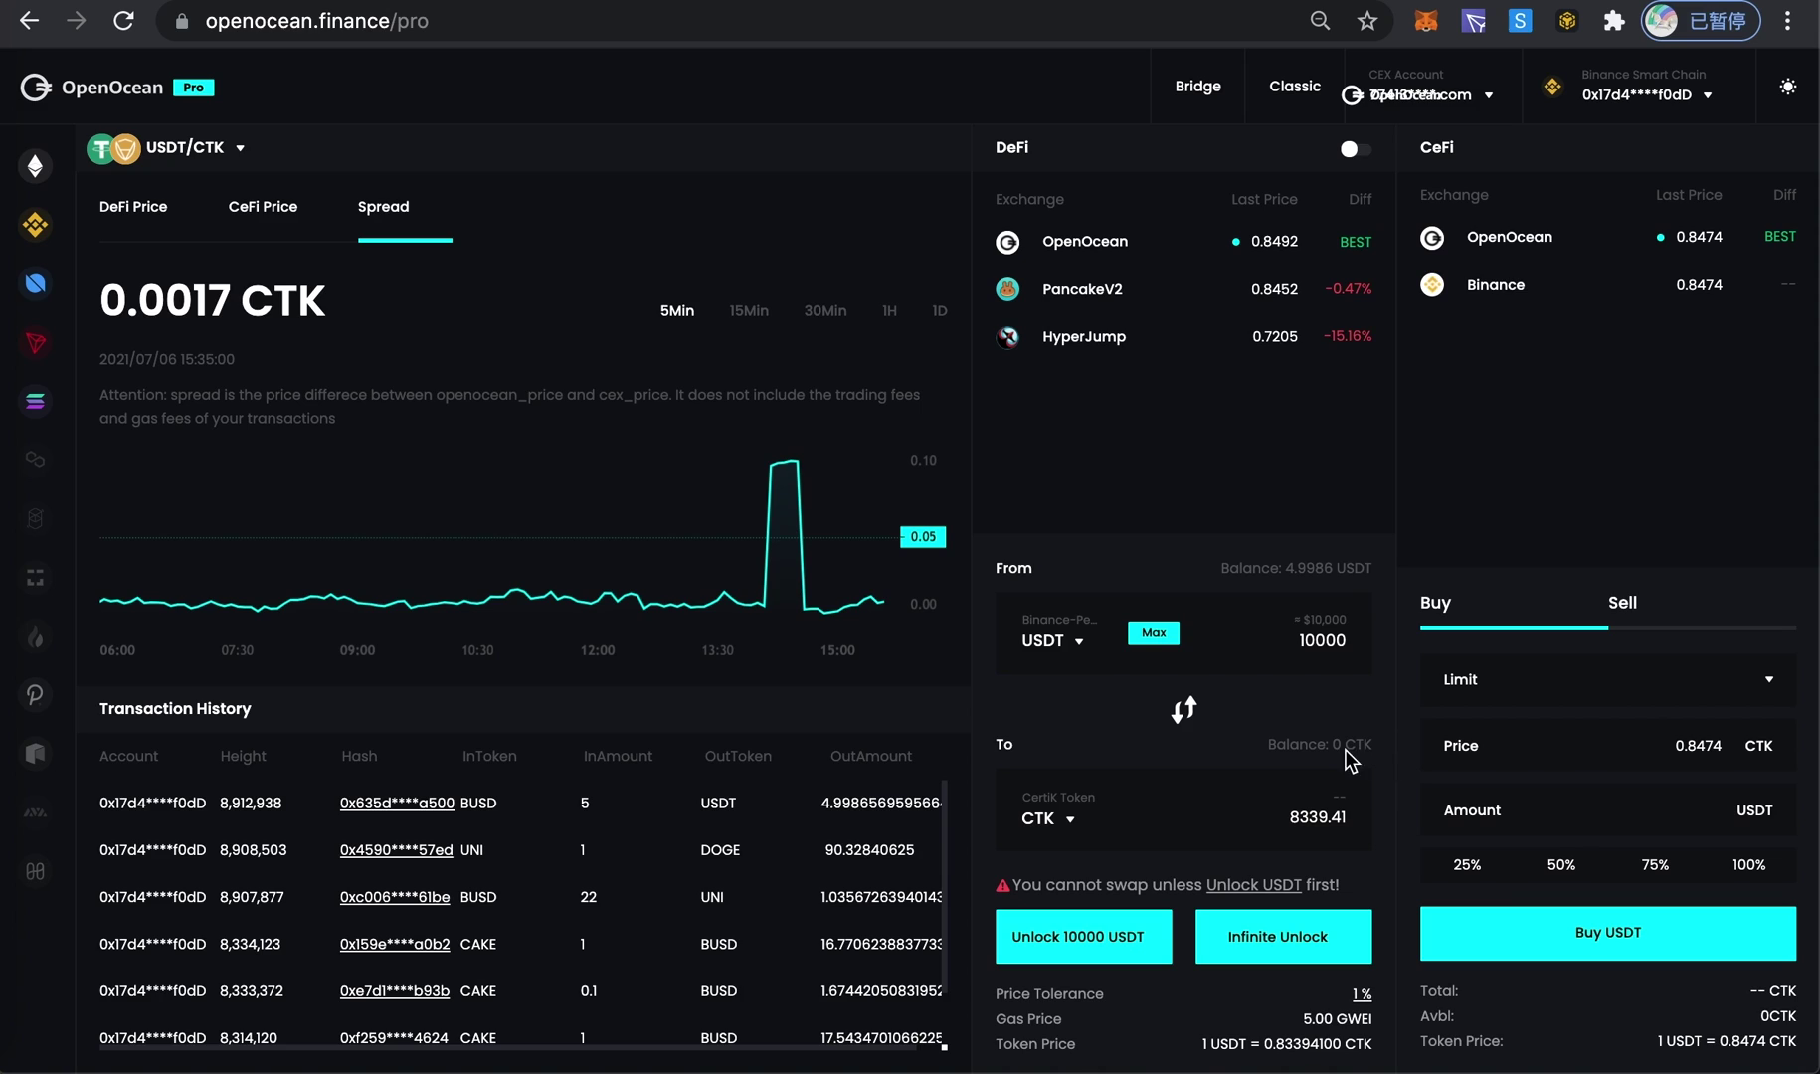
- Set up a CeFi limit sell of 10000 USDT at 0.8474, totalling 8474 CTK
left_click(1651, 612)
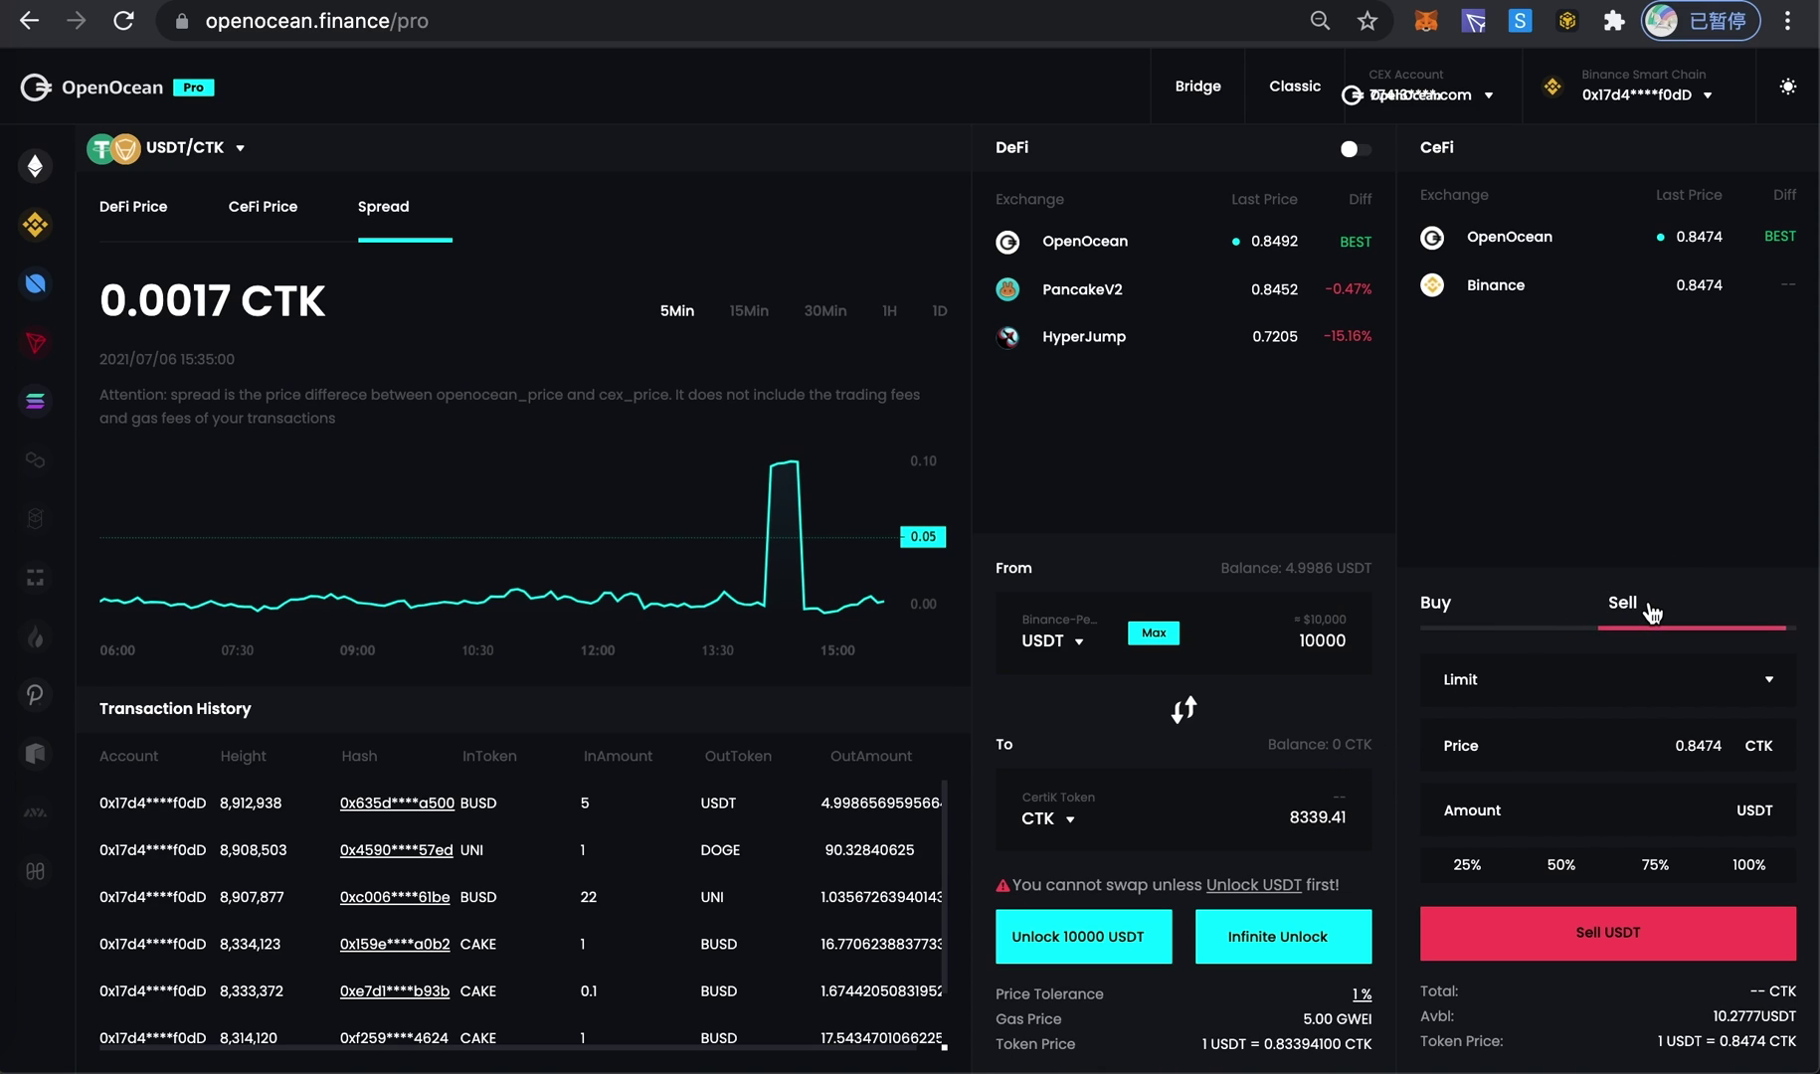
left_click(1655, 802)
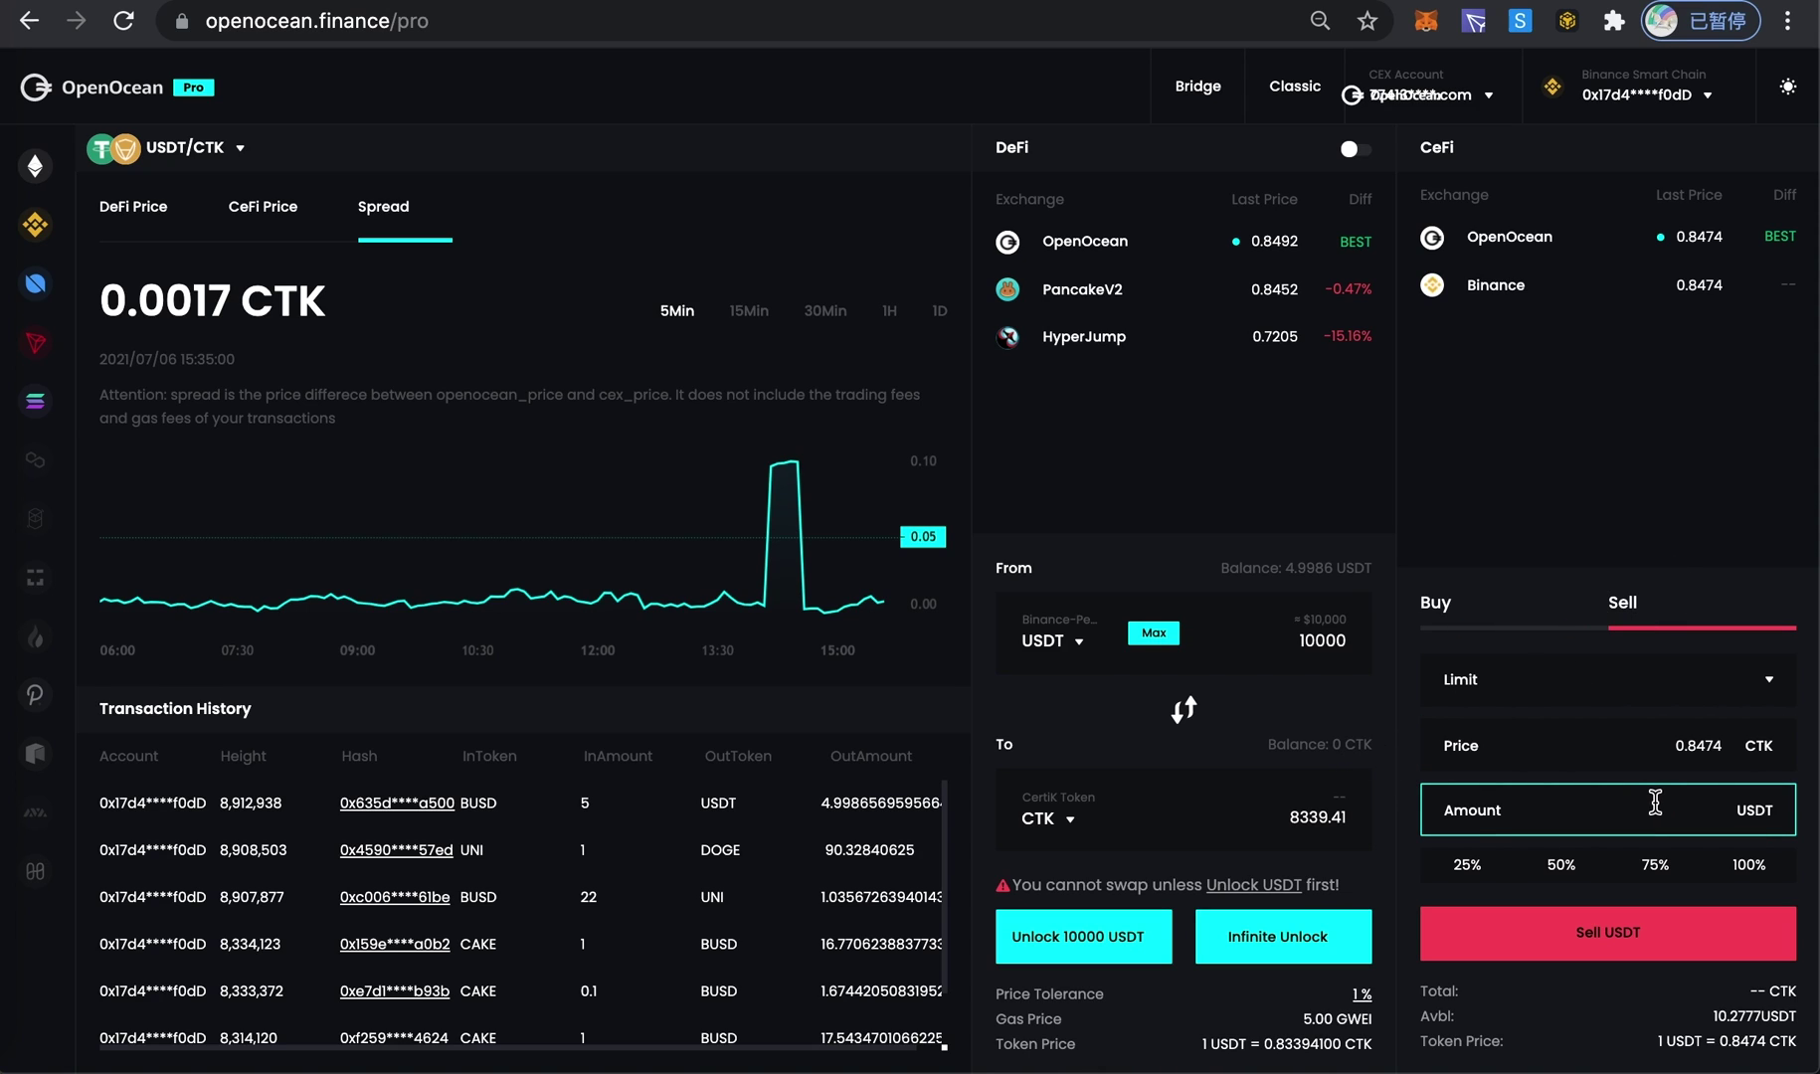
type("10000")
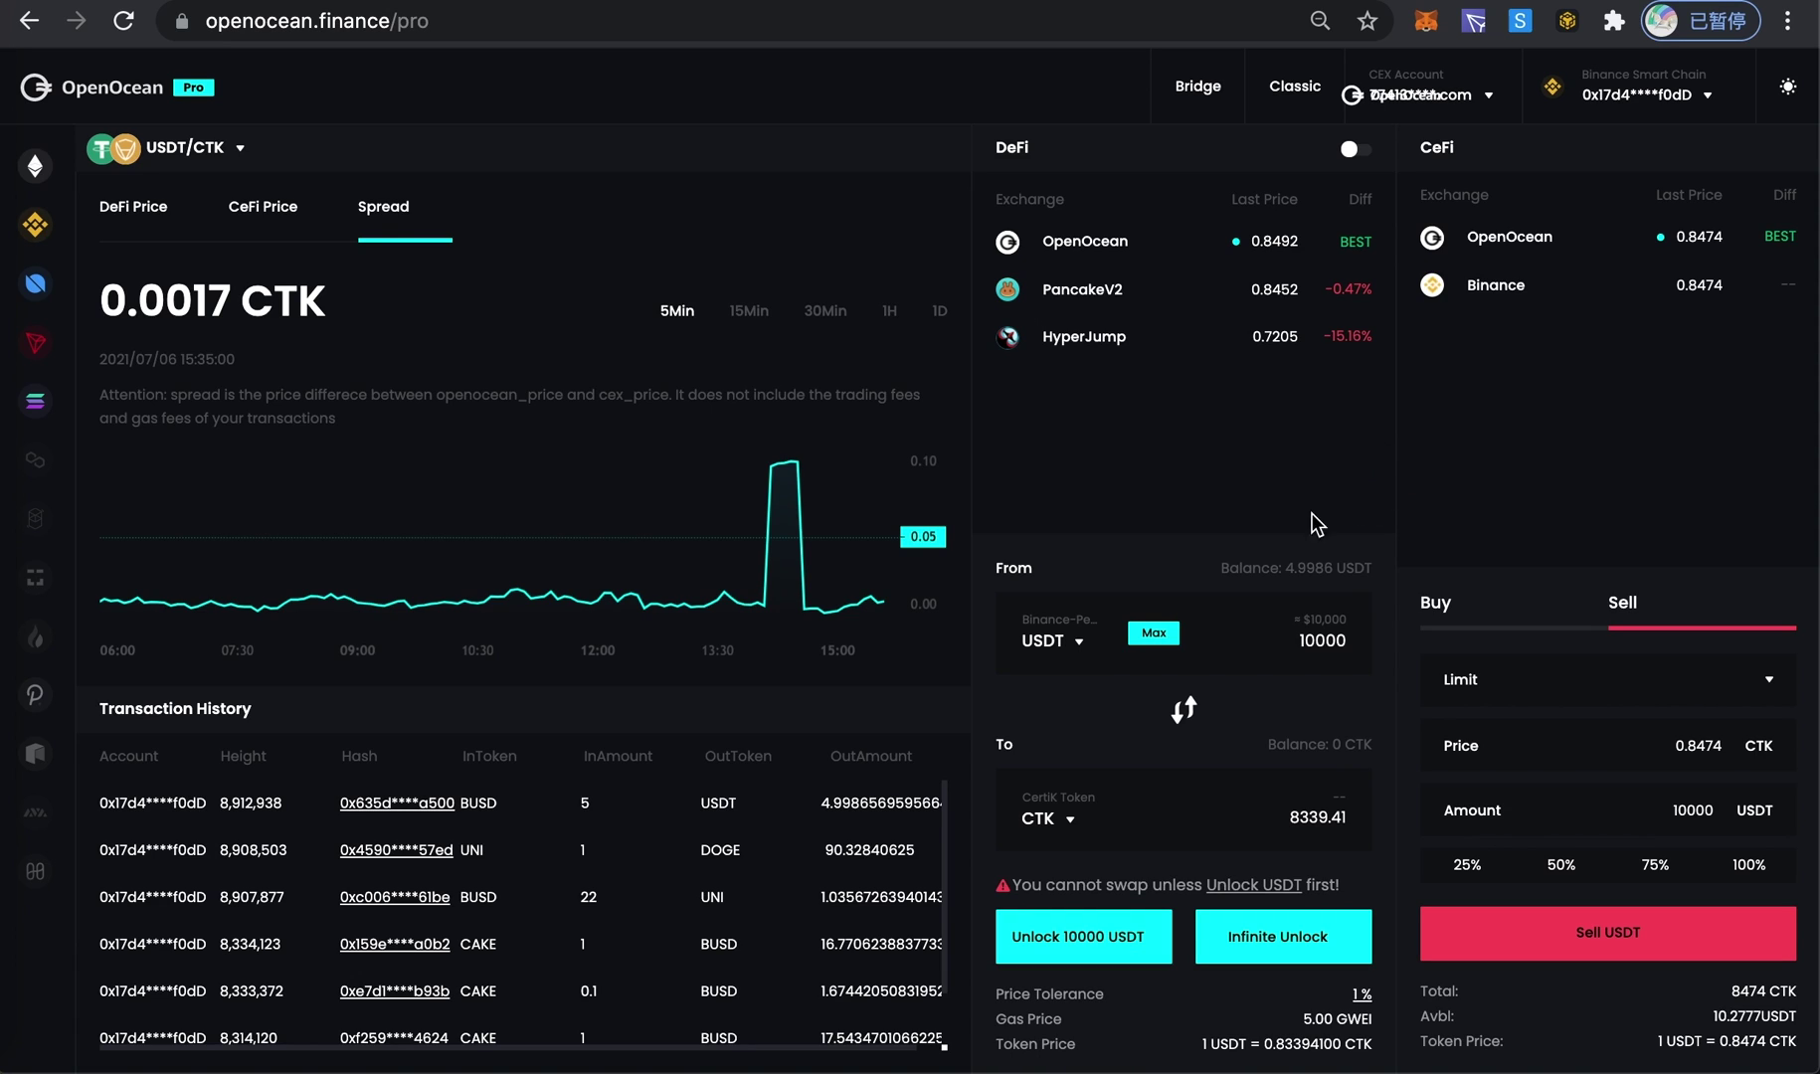
- Replace the 10000 USDT swap amount with 4 USDT, re-quoting 3.3723 CTK
double_click(1328, 642)
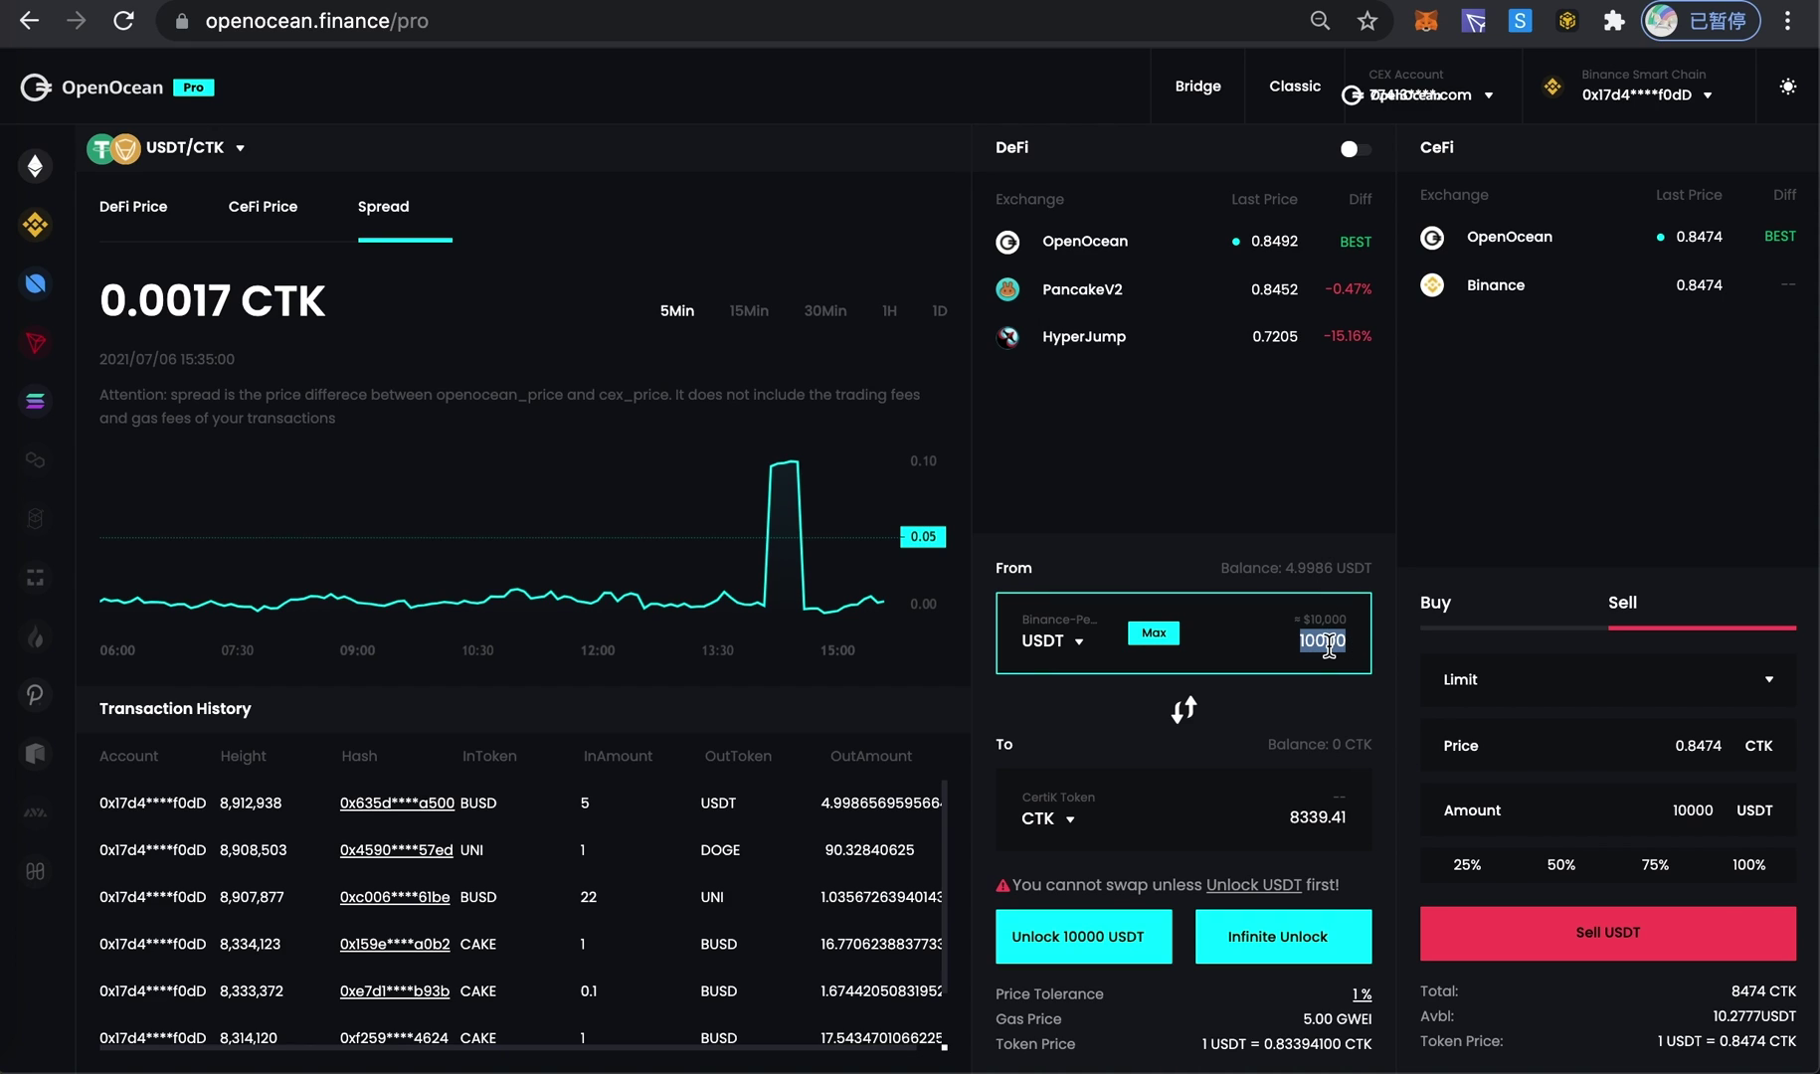
type("10")
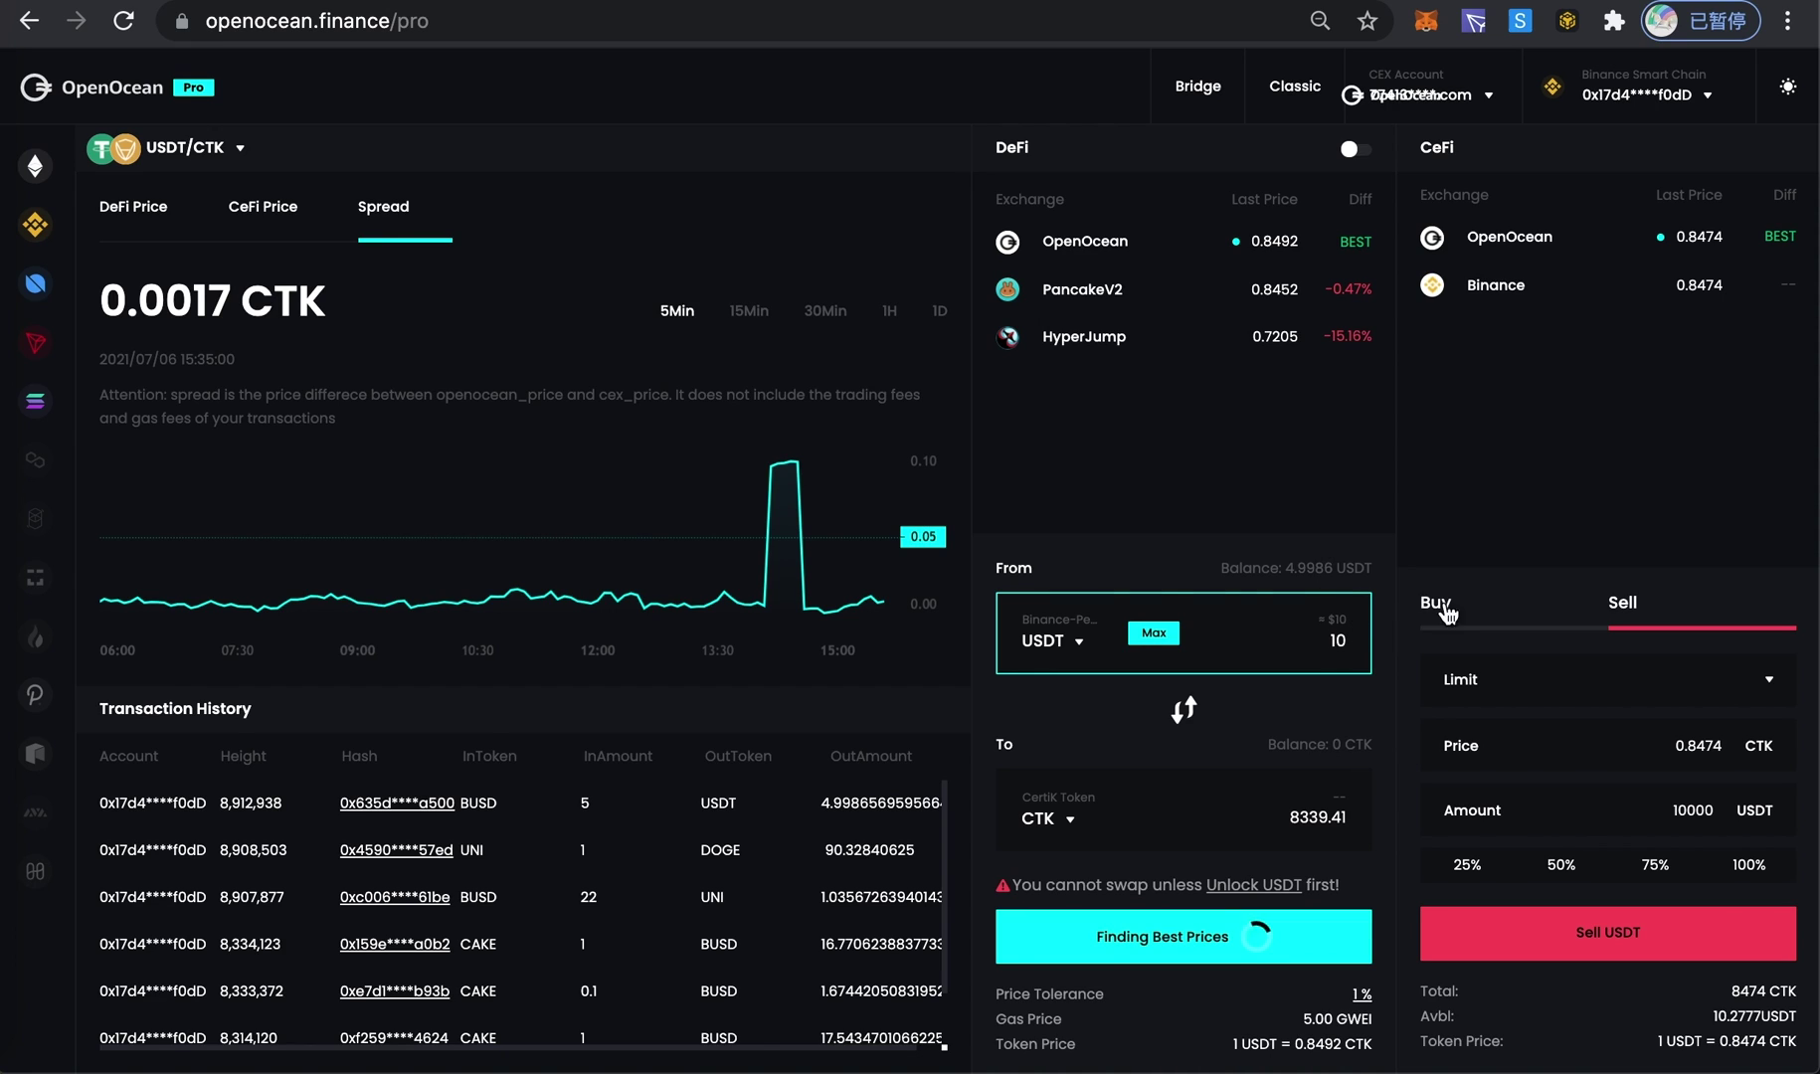
left_click(1391, 635)
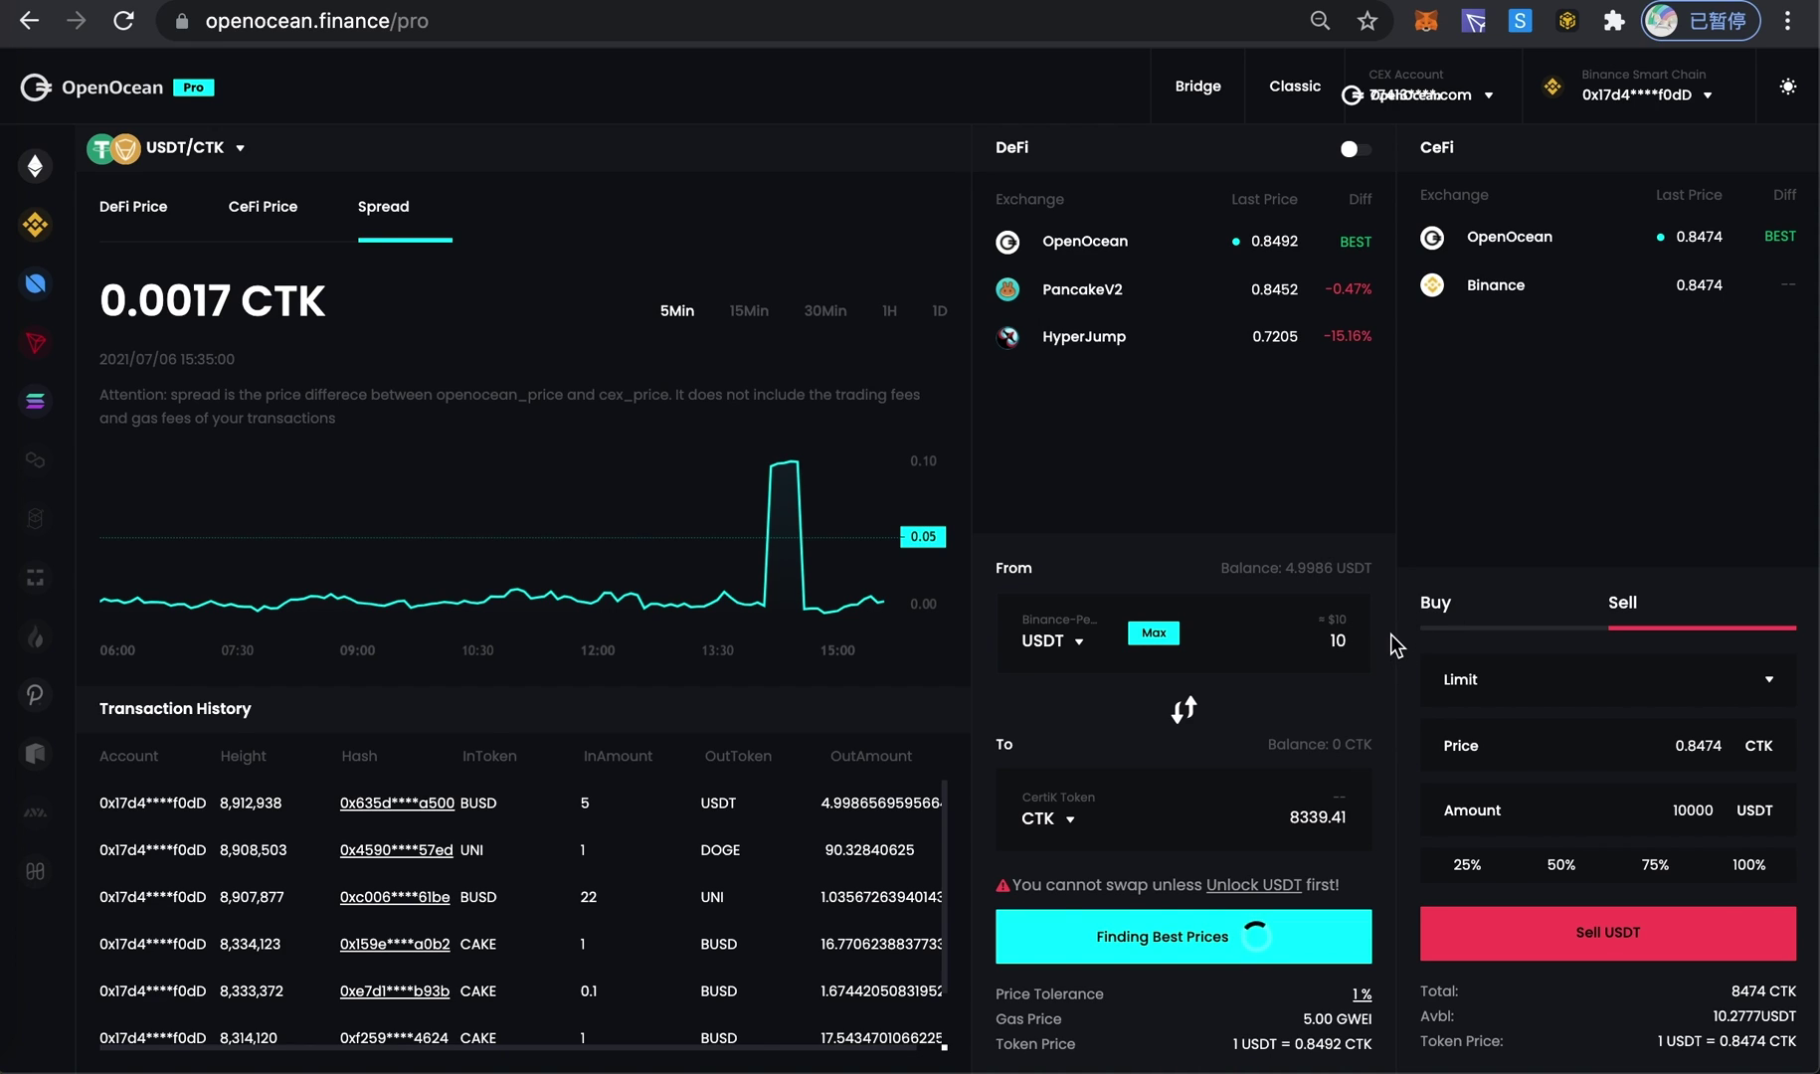
left_click(1339, 637)
double_click(1338, 636)
type("4")
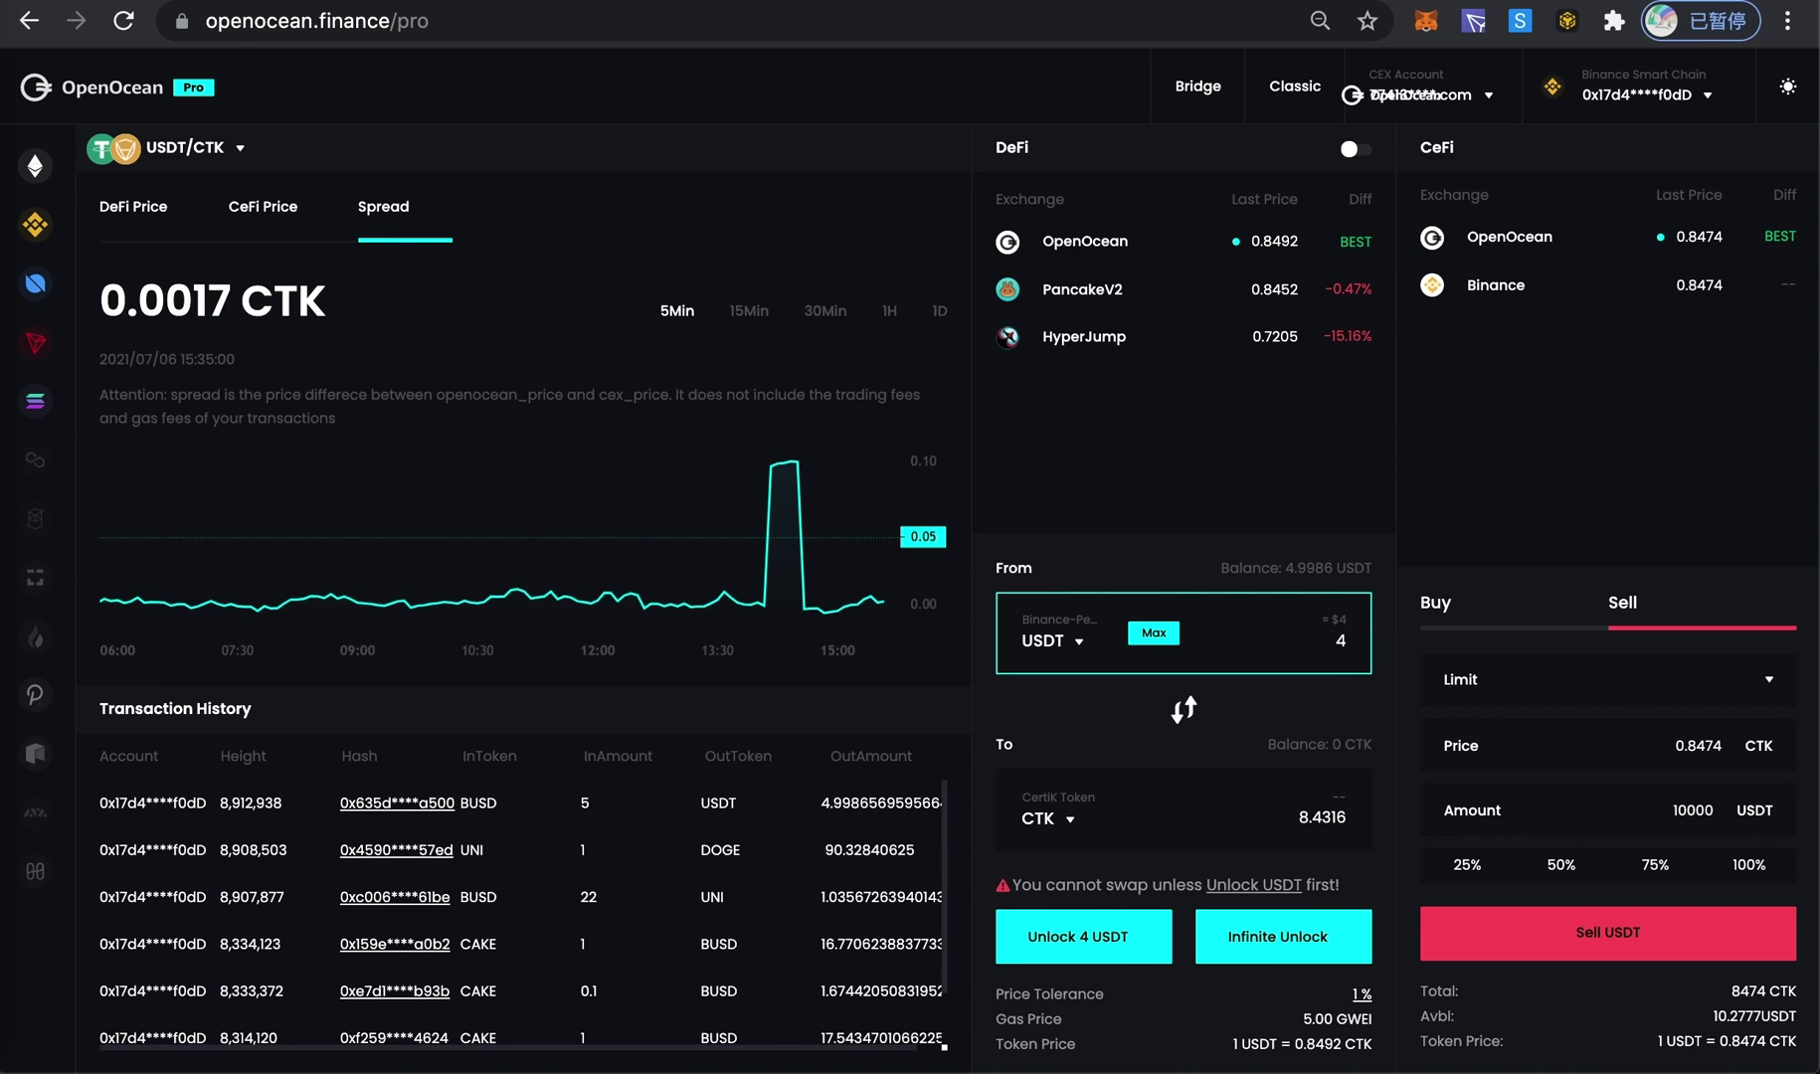
left_click(1392, 658)
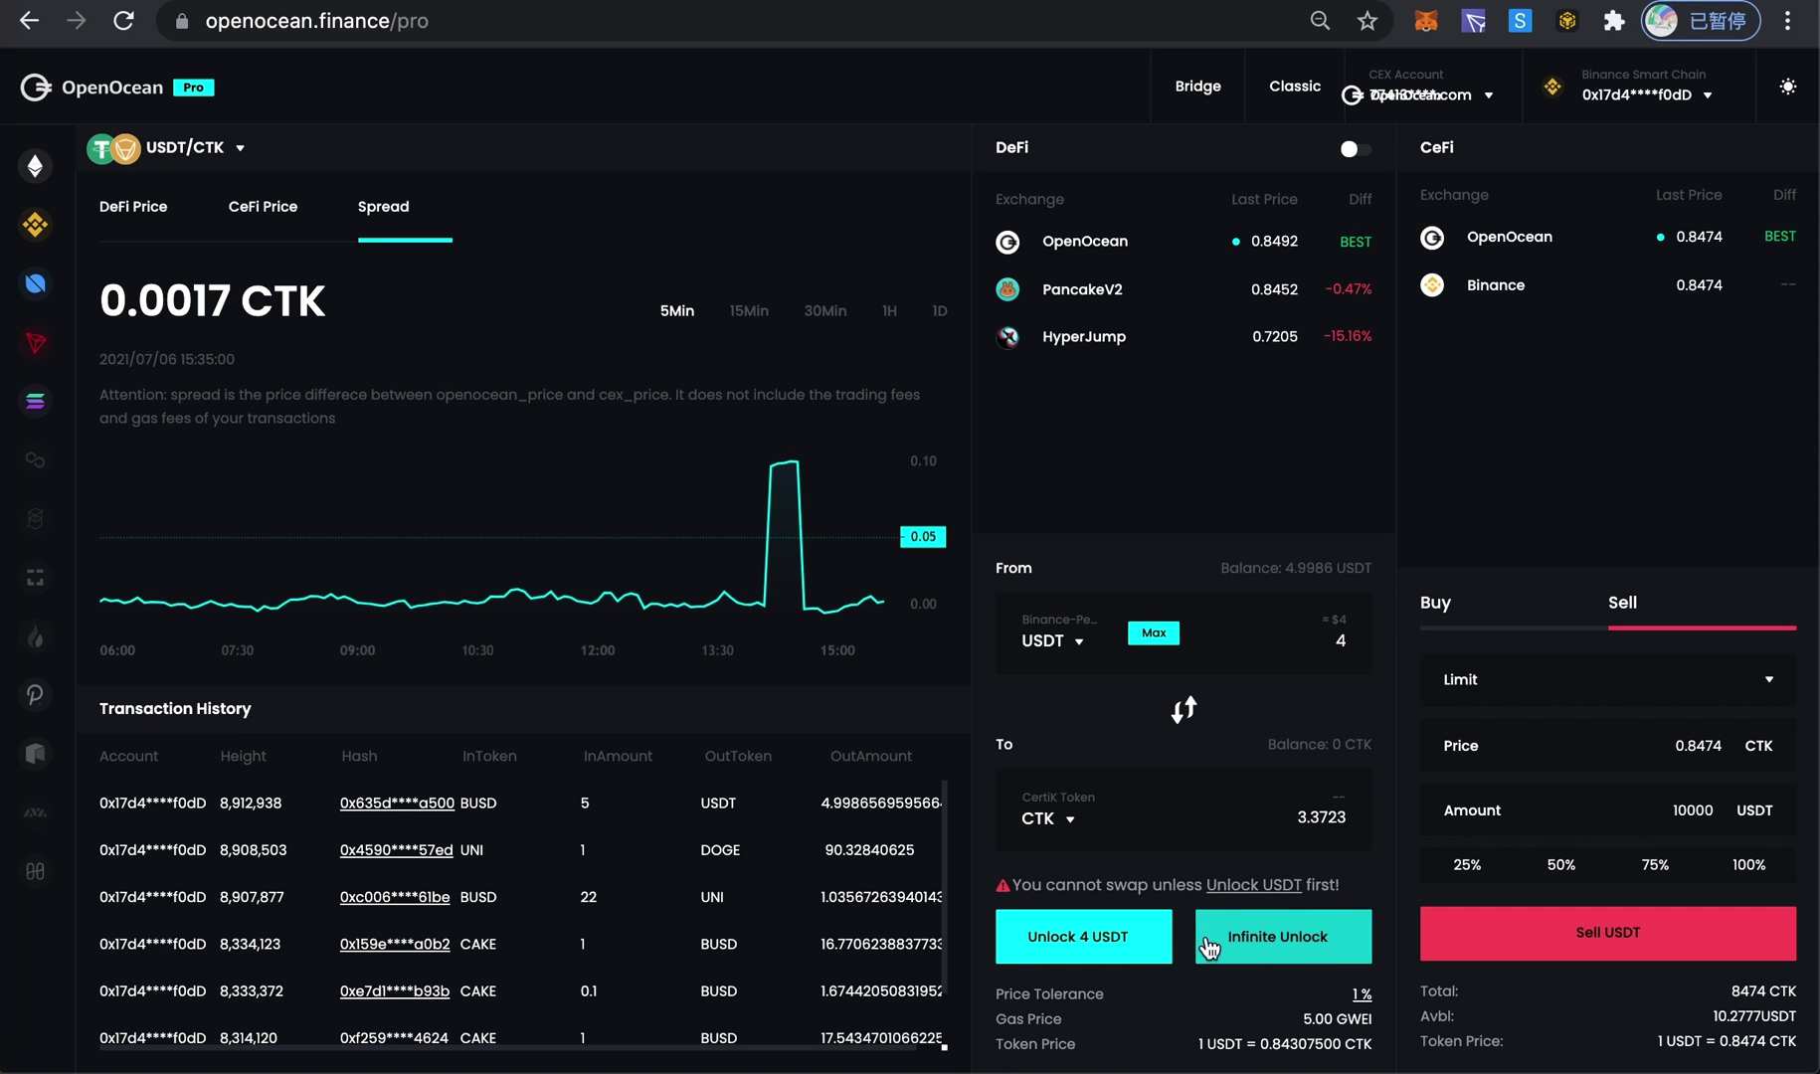
- Unlock 4 USDT and confirm the spending approval in MetaMask
left_click(1068, 947)
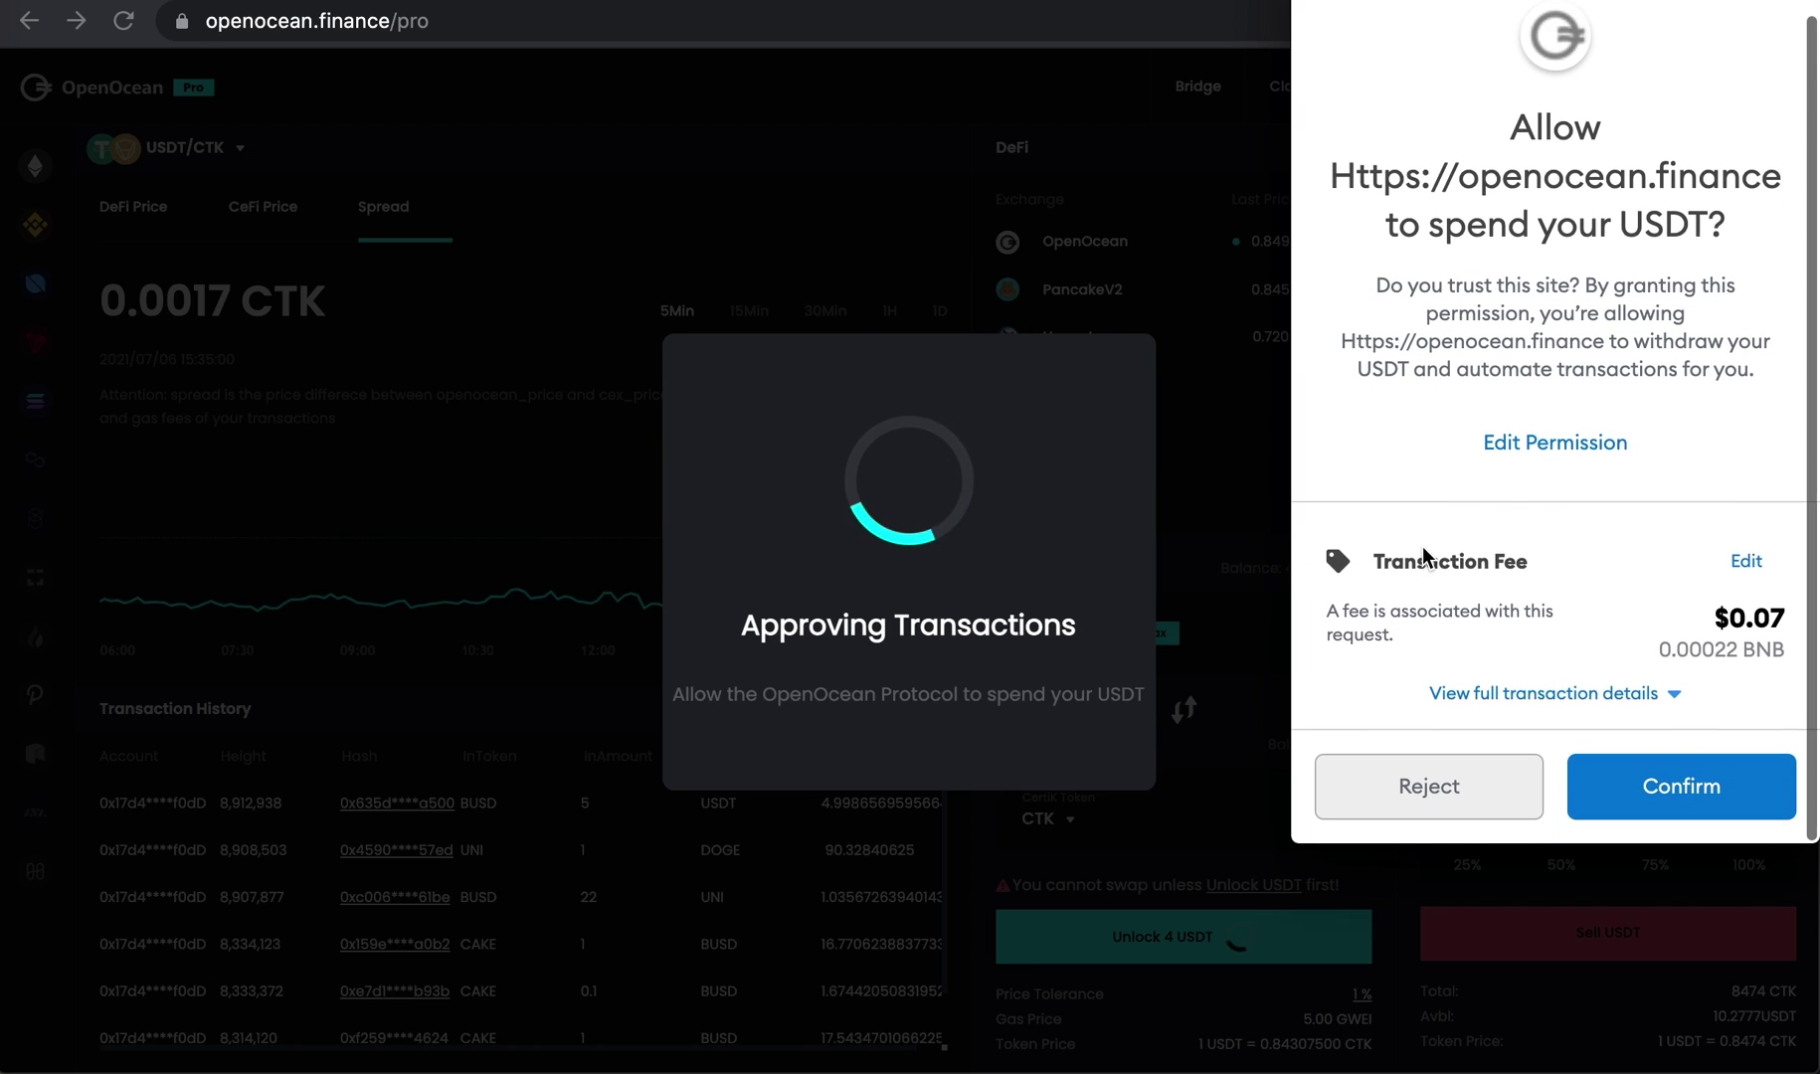
left_click(1681, 792)
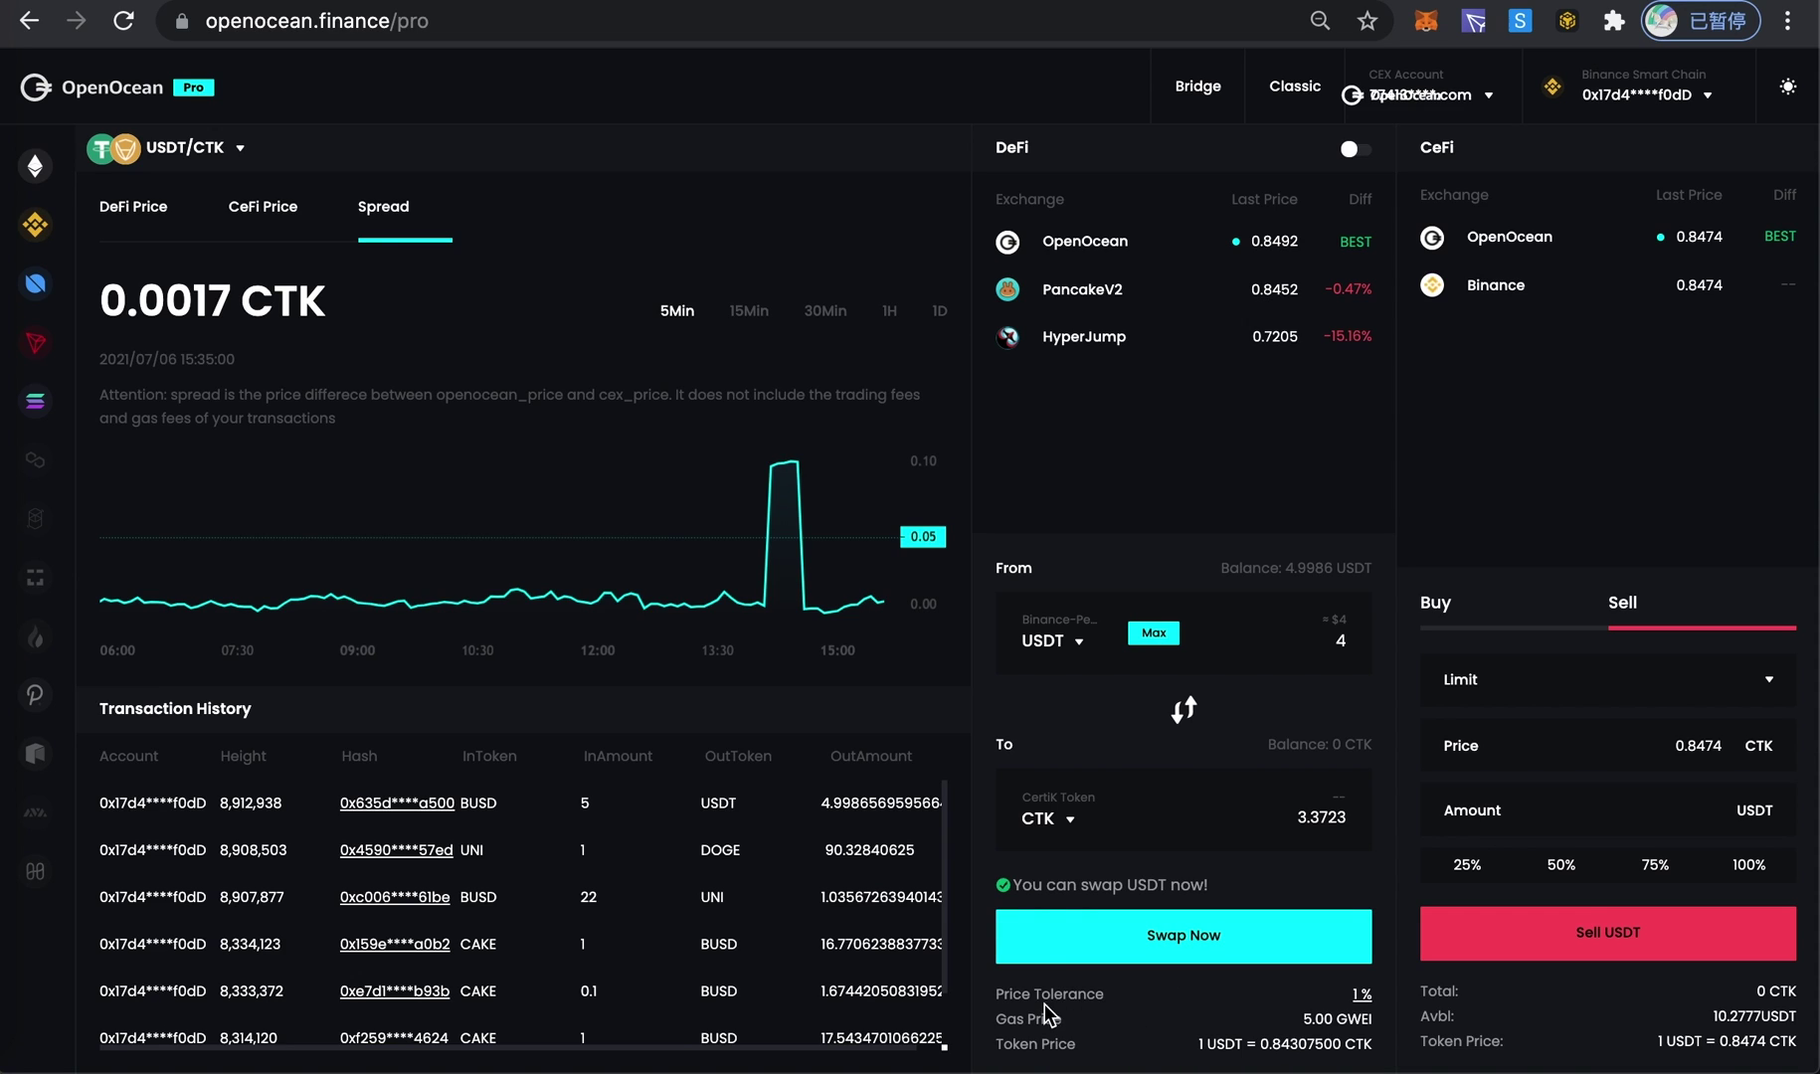
left_click(1361, 995)
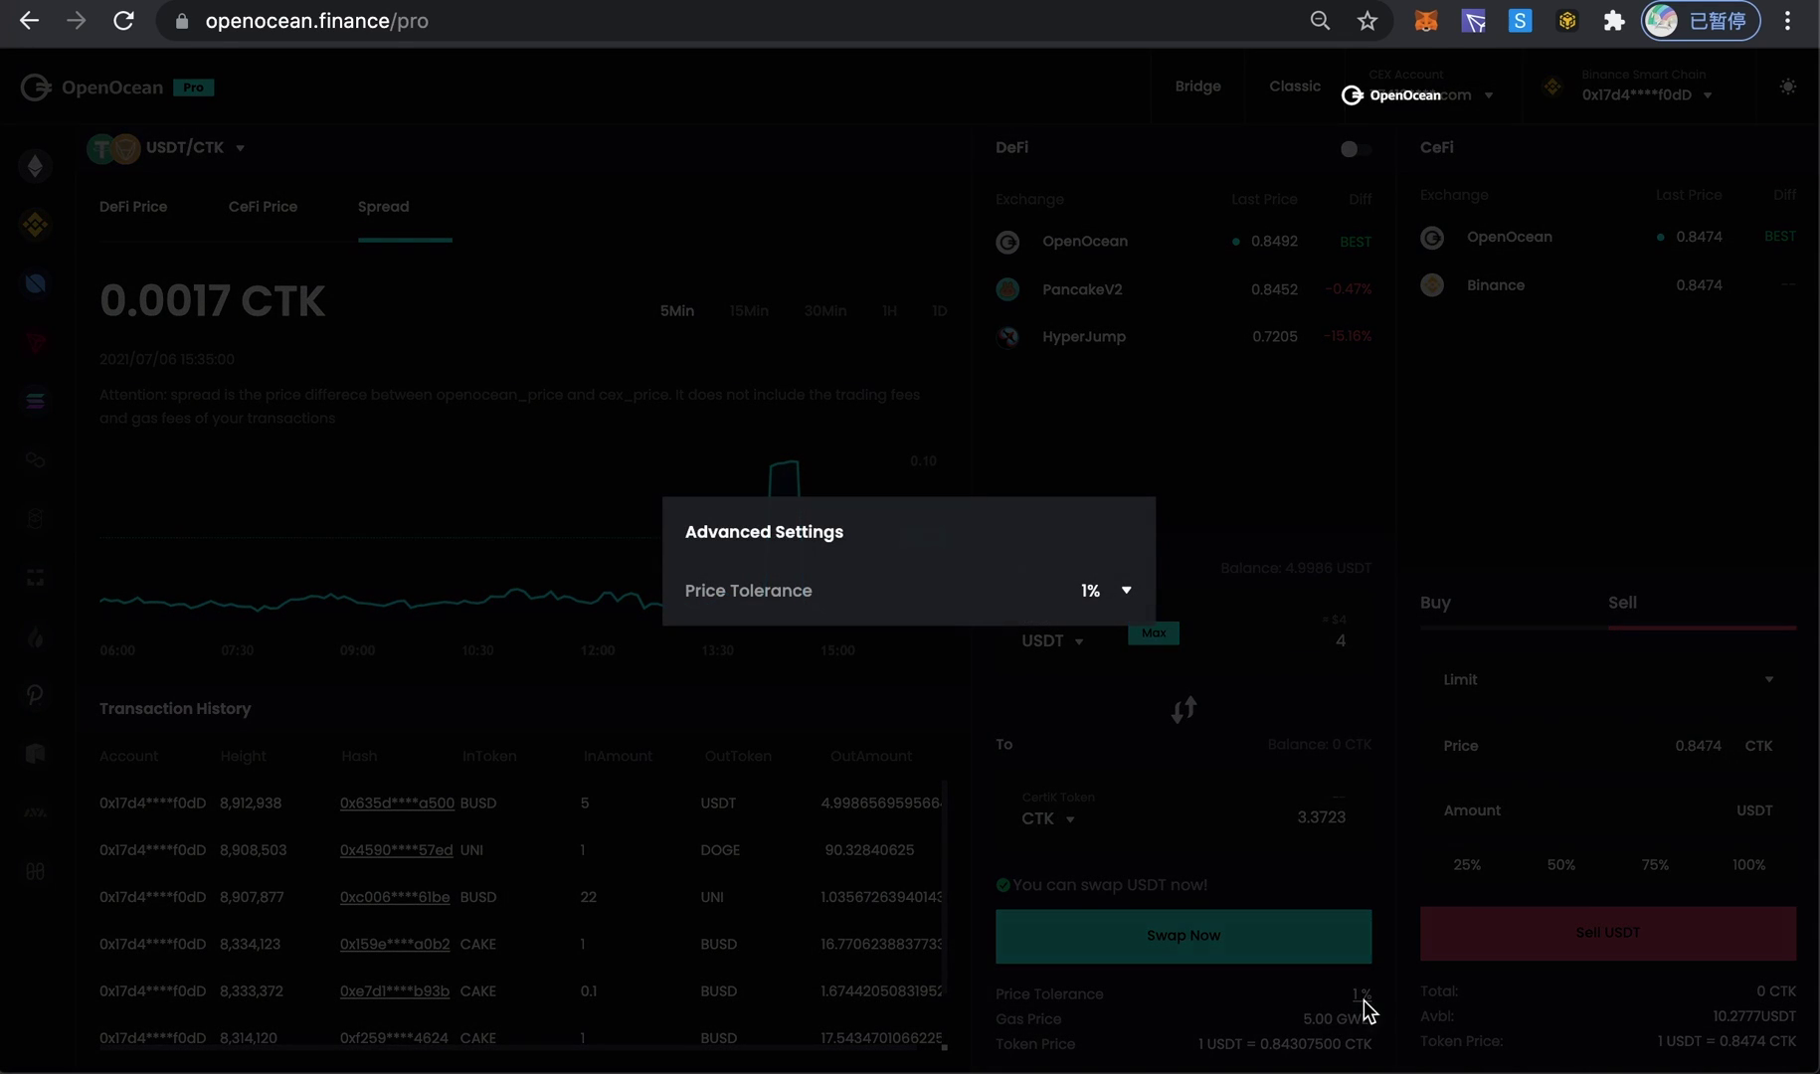
left_click(1131, 599)
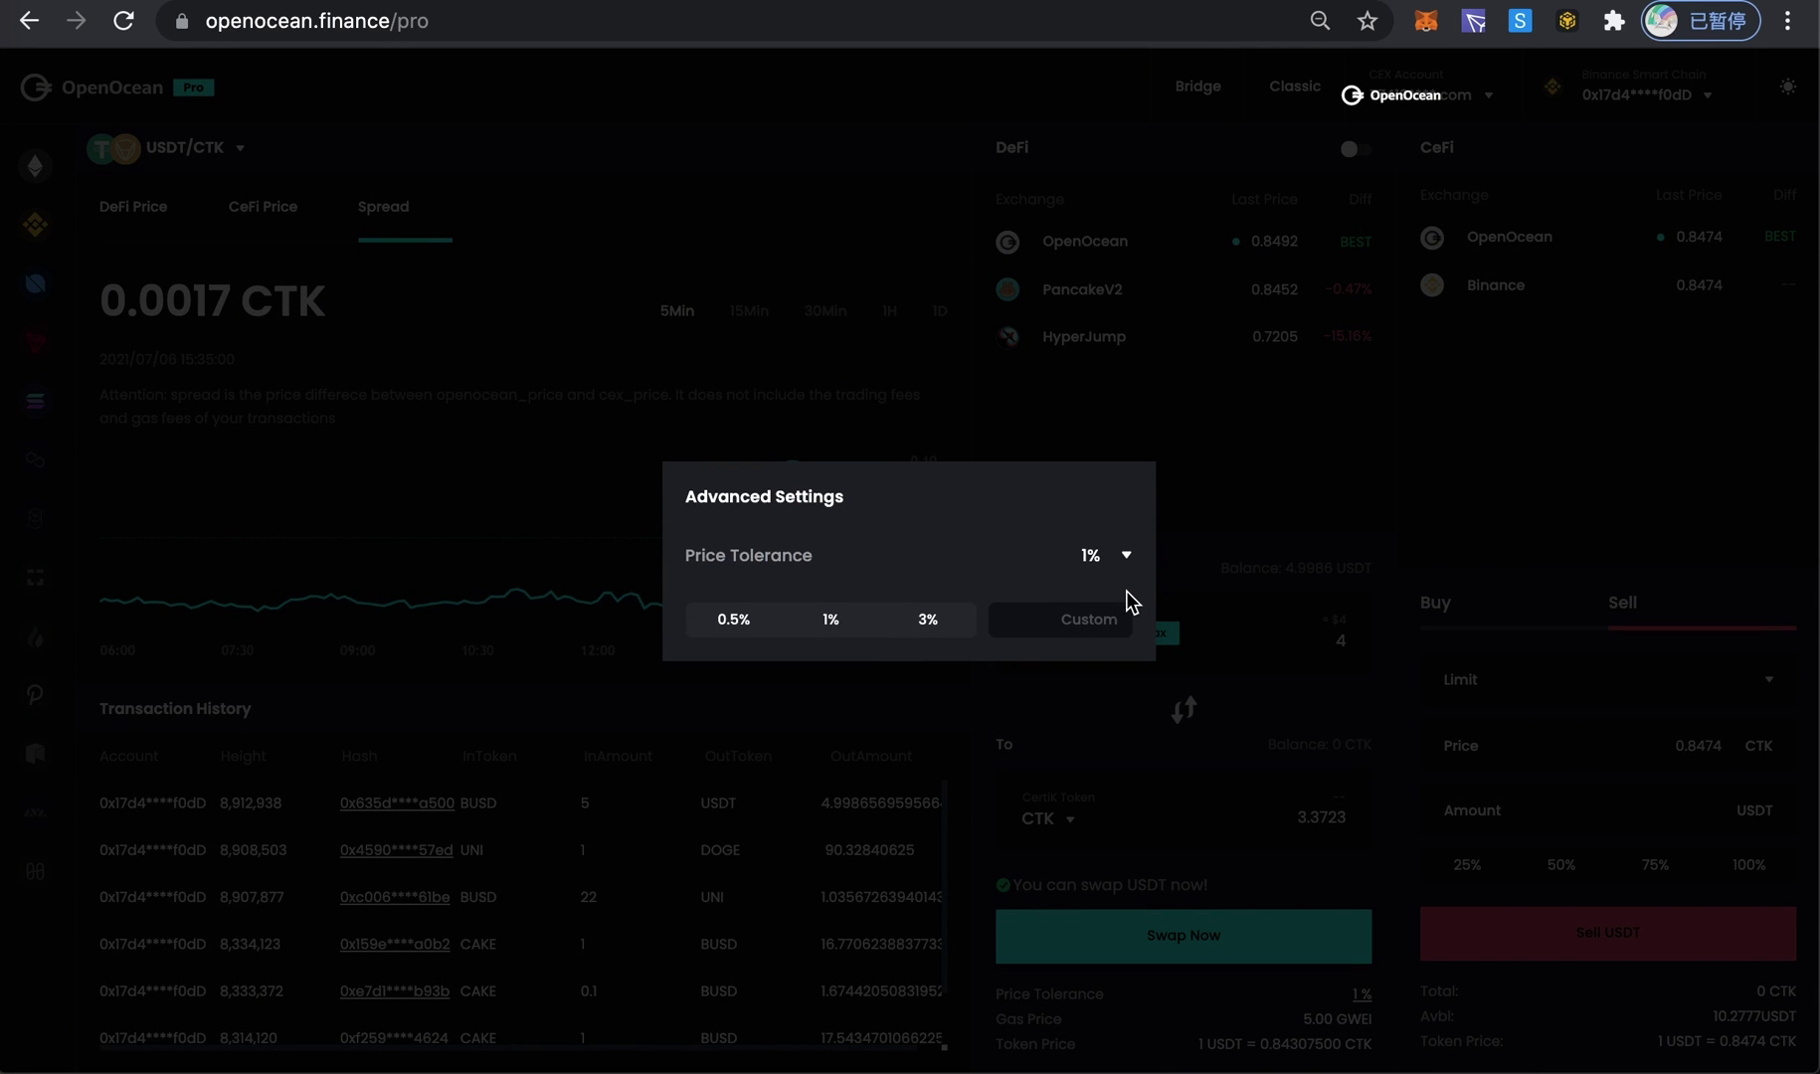
left_click(1221, 768)
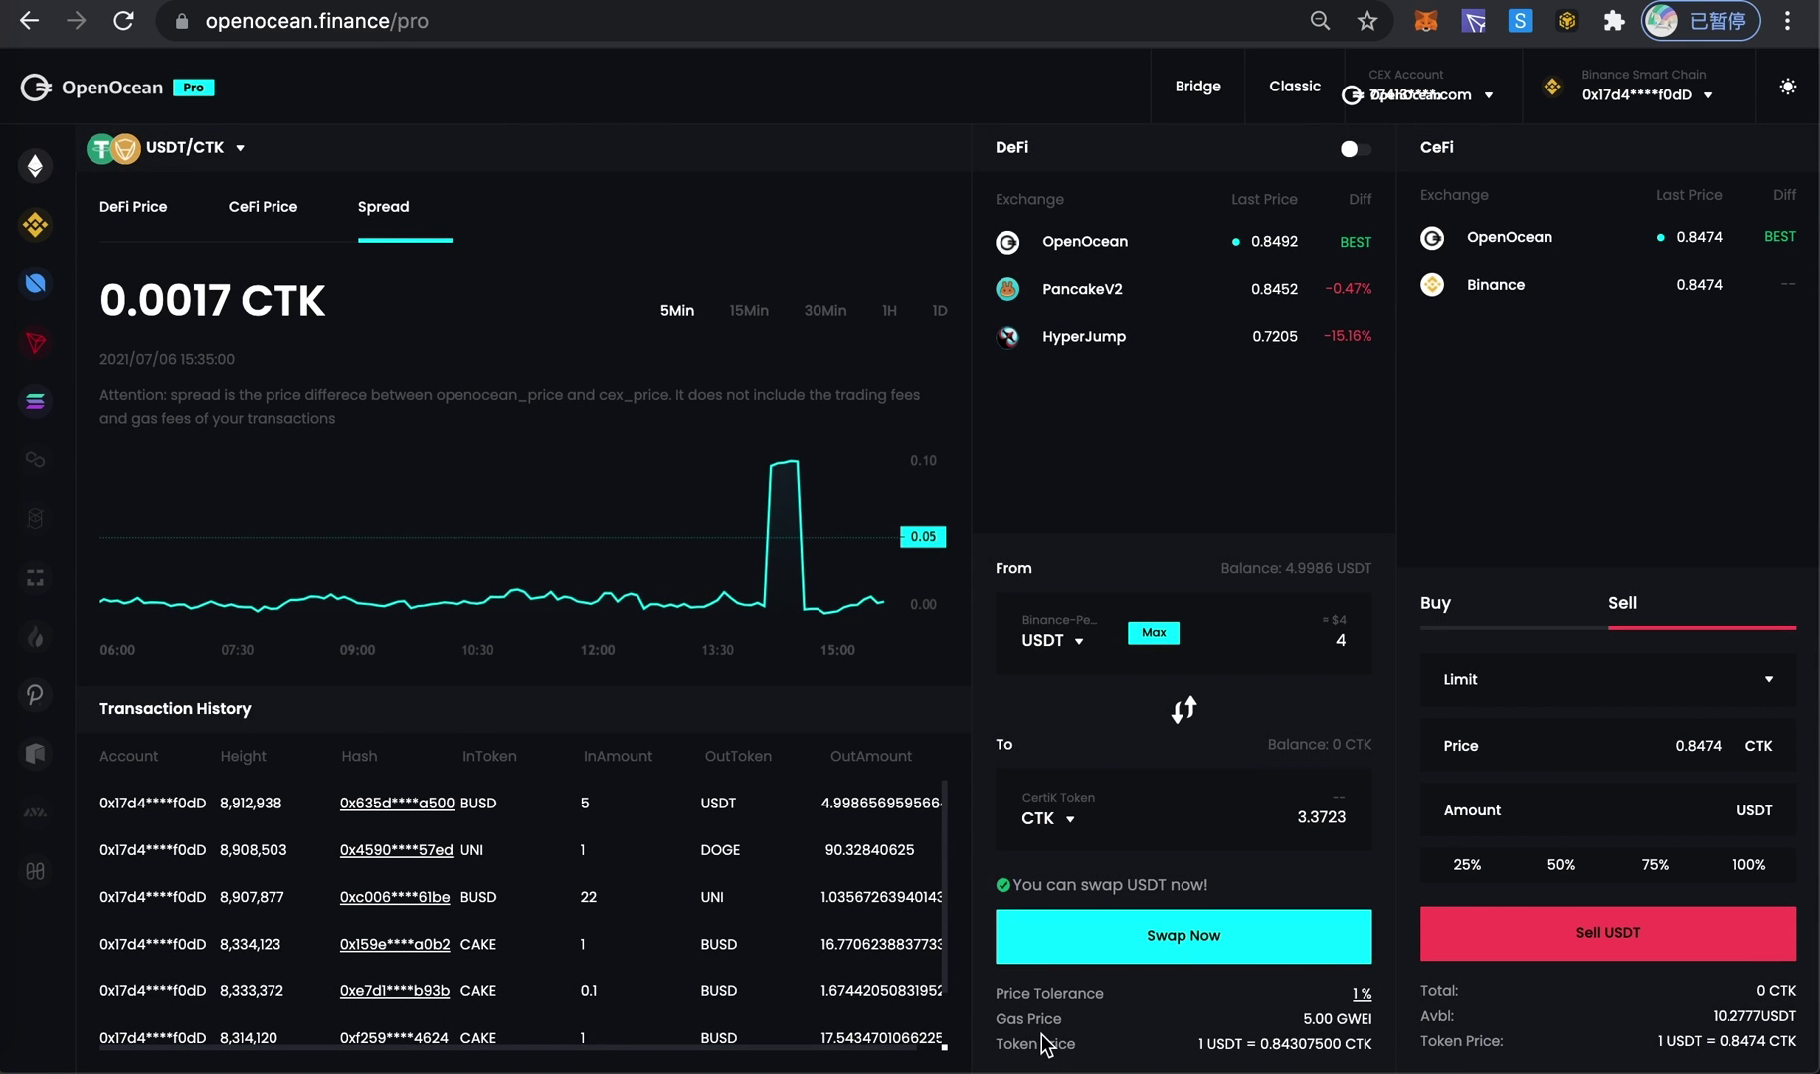
- Confirm the 4 USDT swap for at least 3.3388 CTK and sign it in MetaMask
left_click(1207, 945)
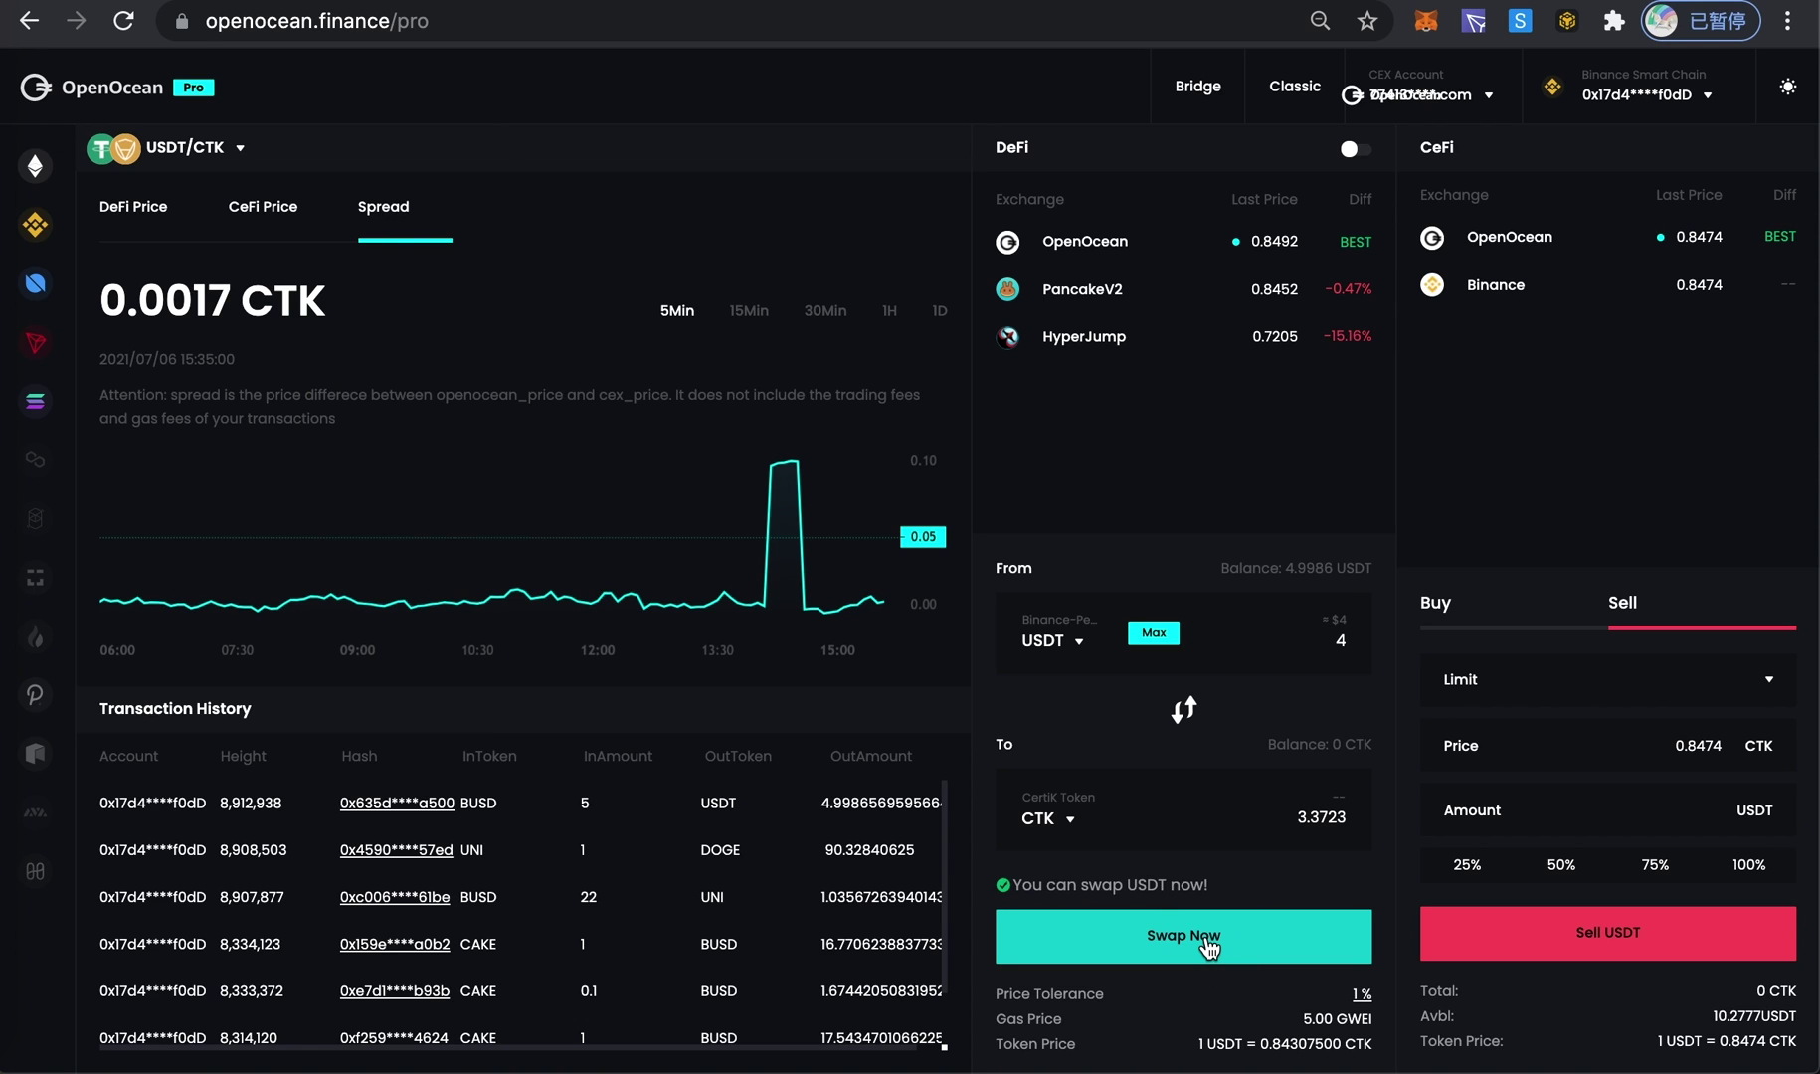
left_click(1208, 945)
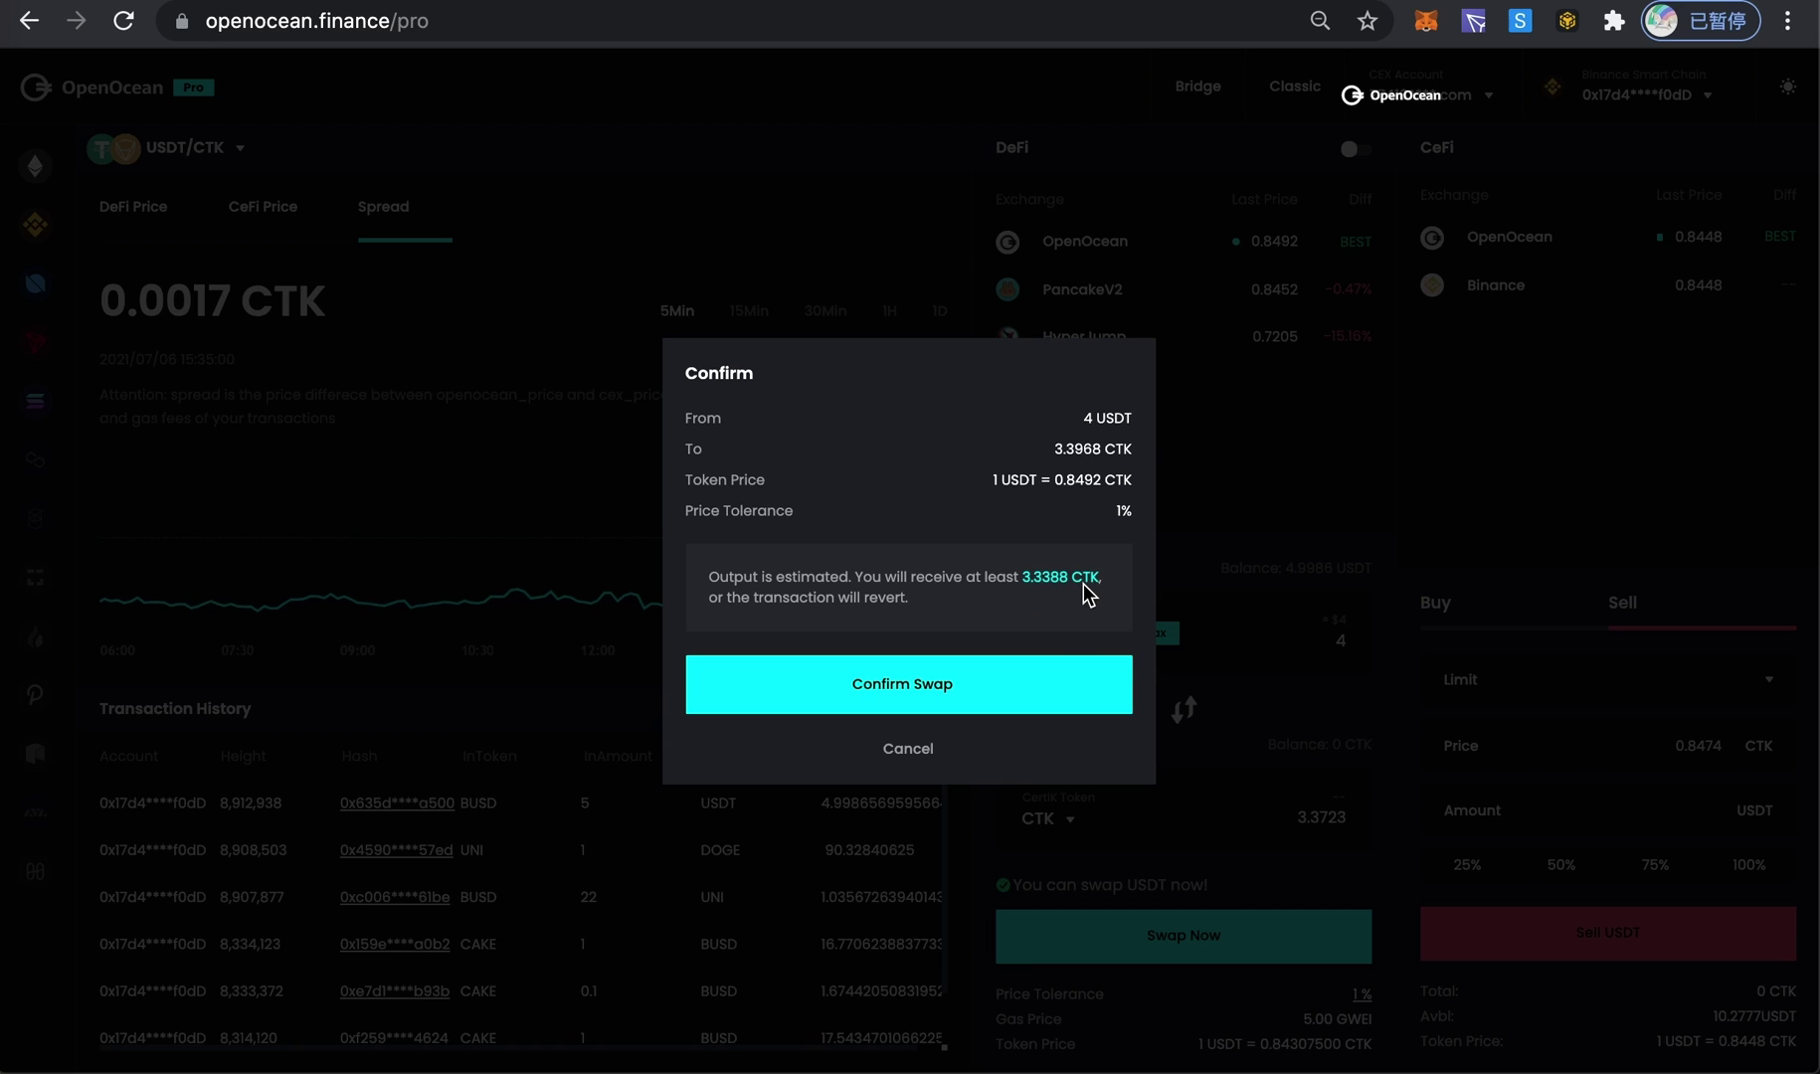
left_click(920, 692)
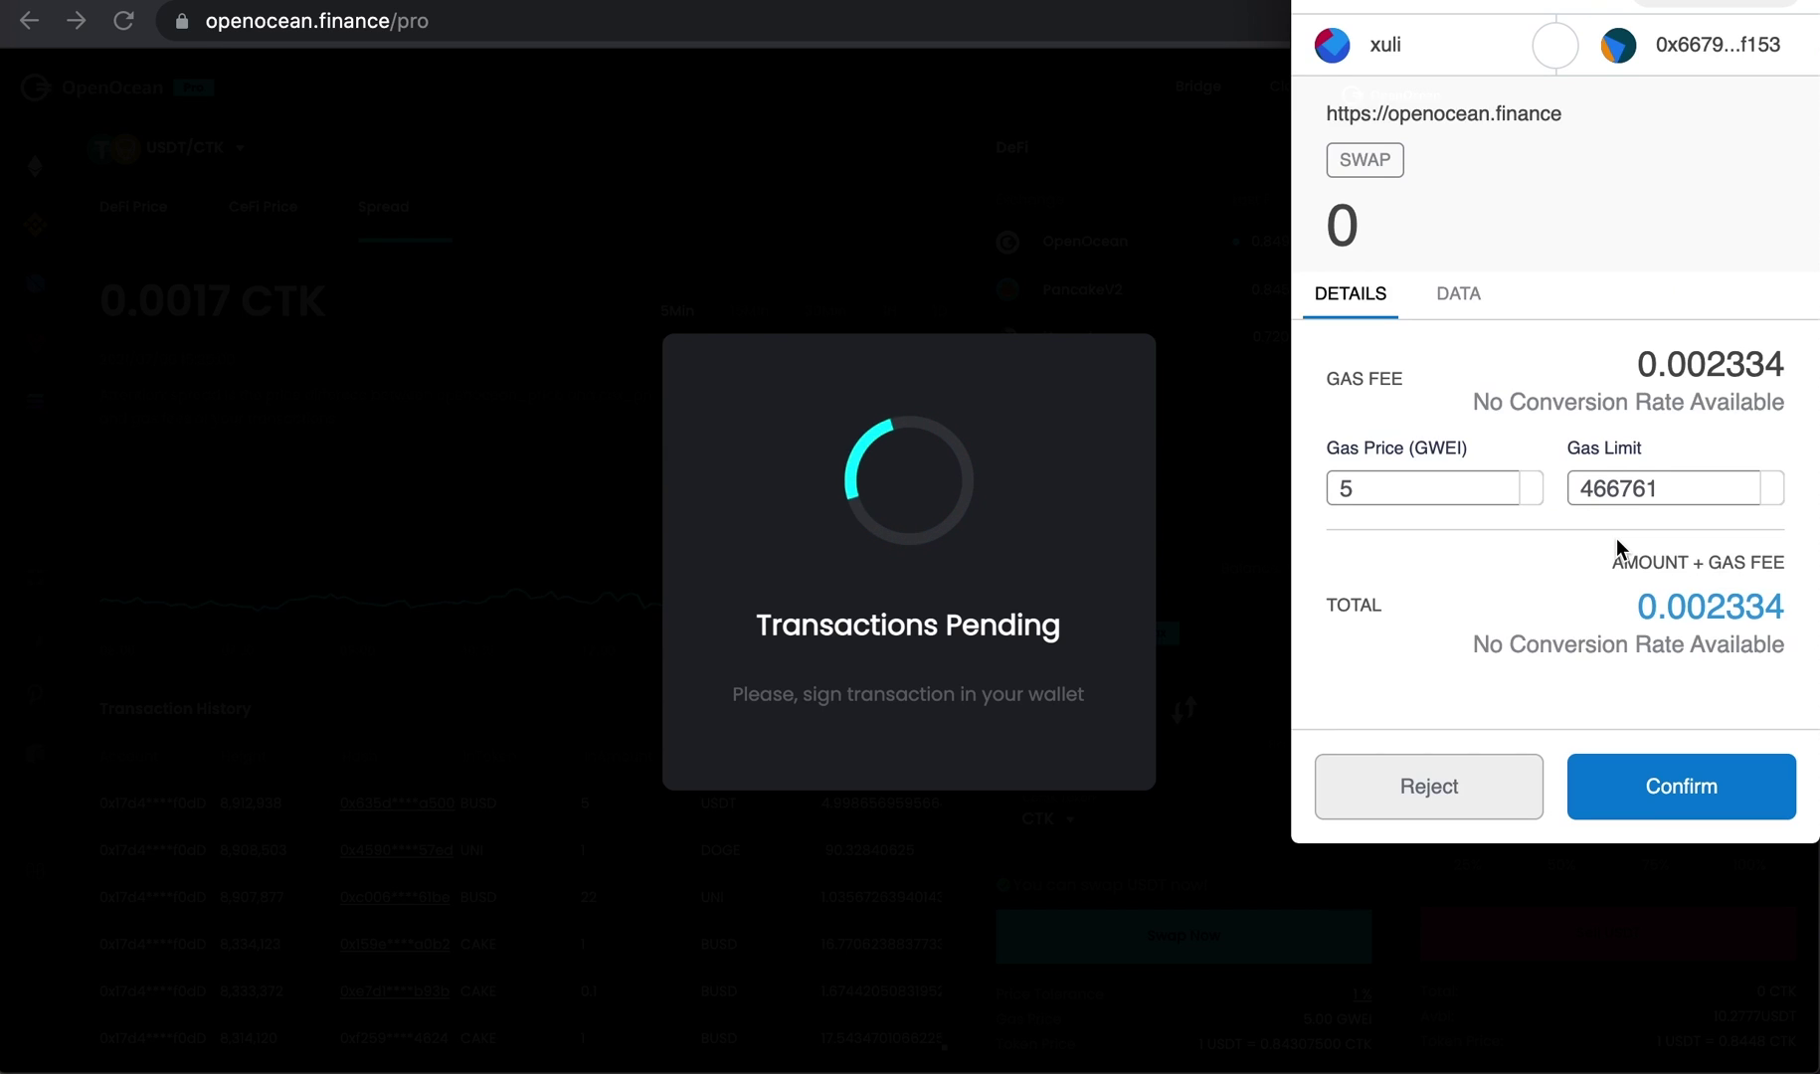
left_click(1651, 793)
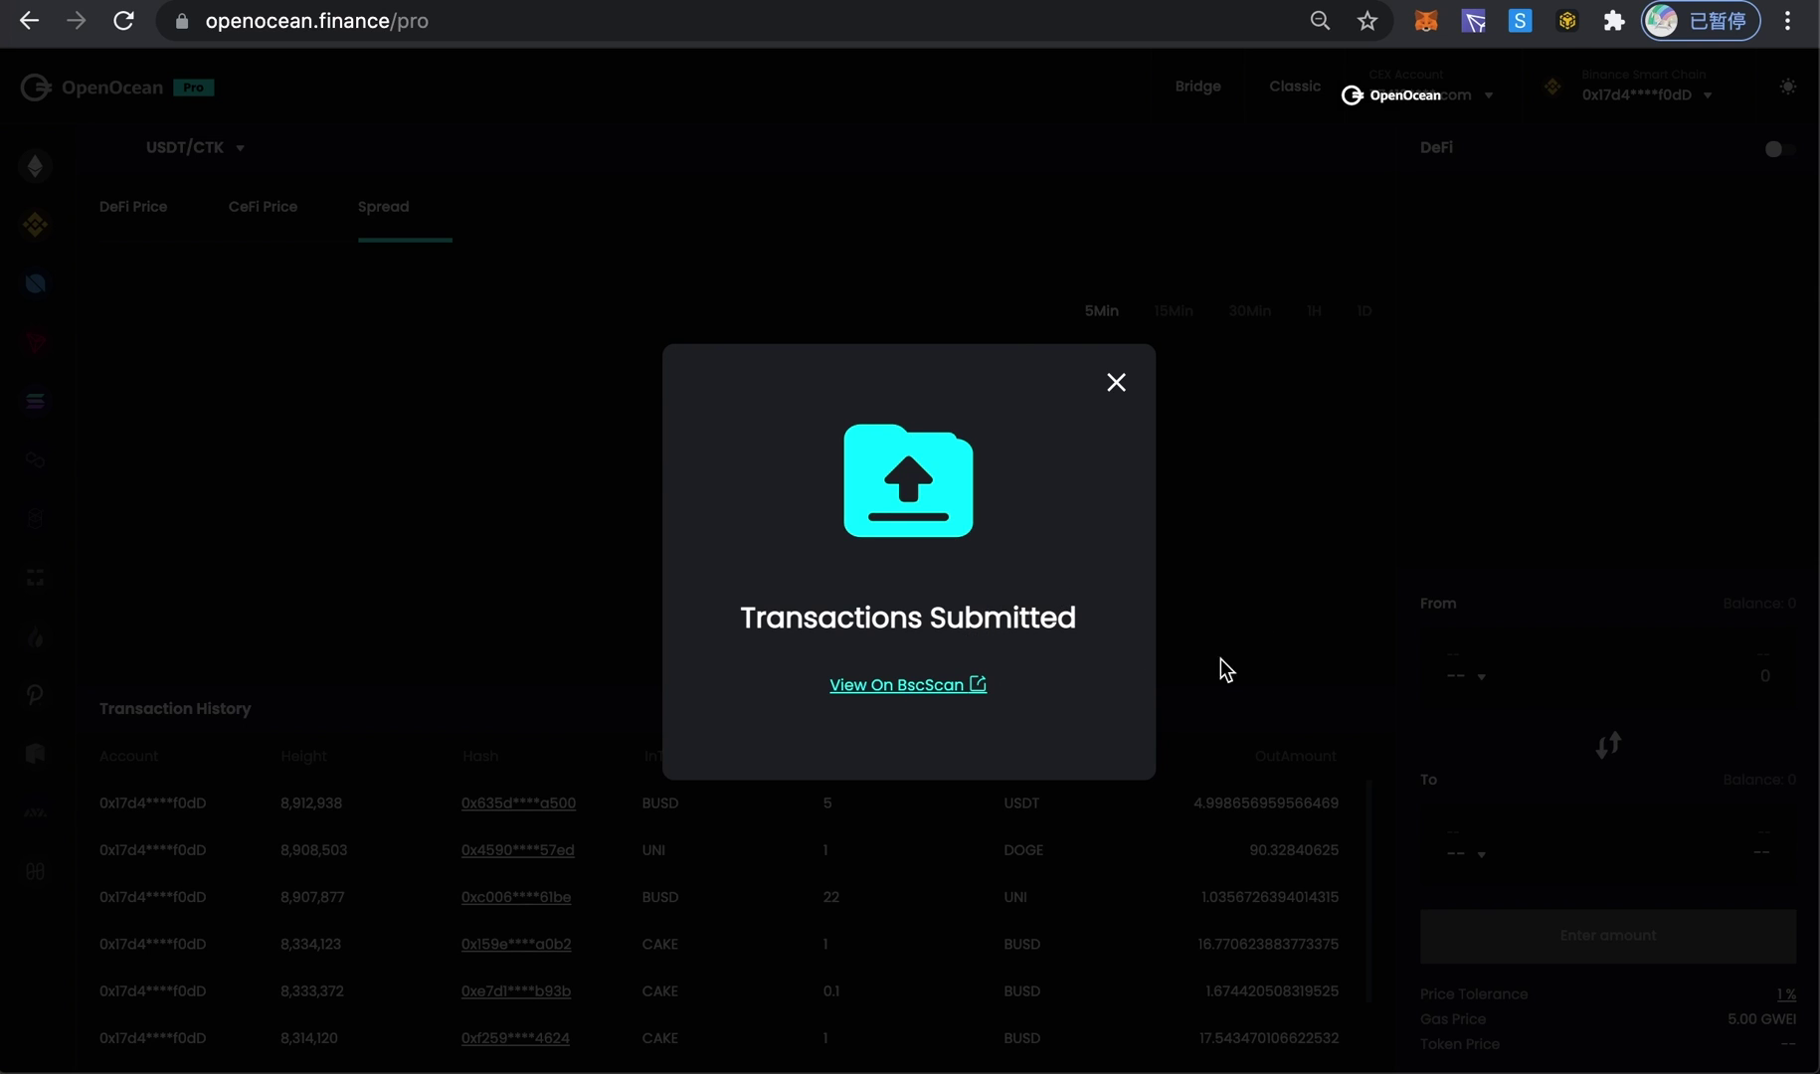
- Close the Transactions Submitted notice and review the new 5 BUSD to 4.9987 USDT trade in history
left_click(1117, 385)
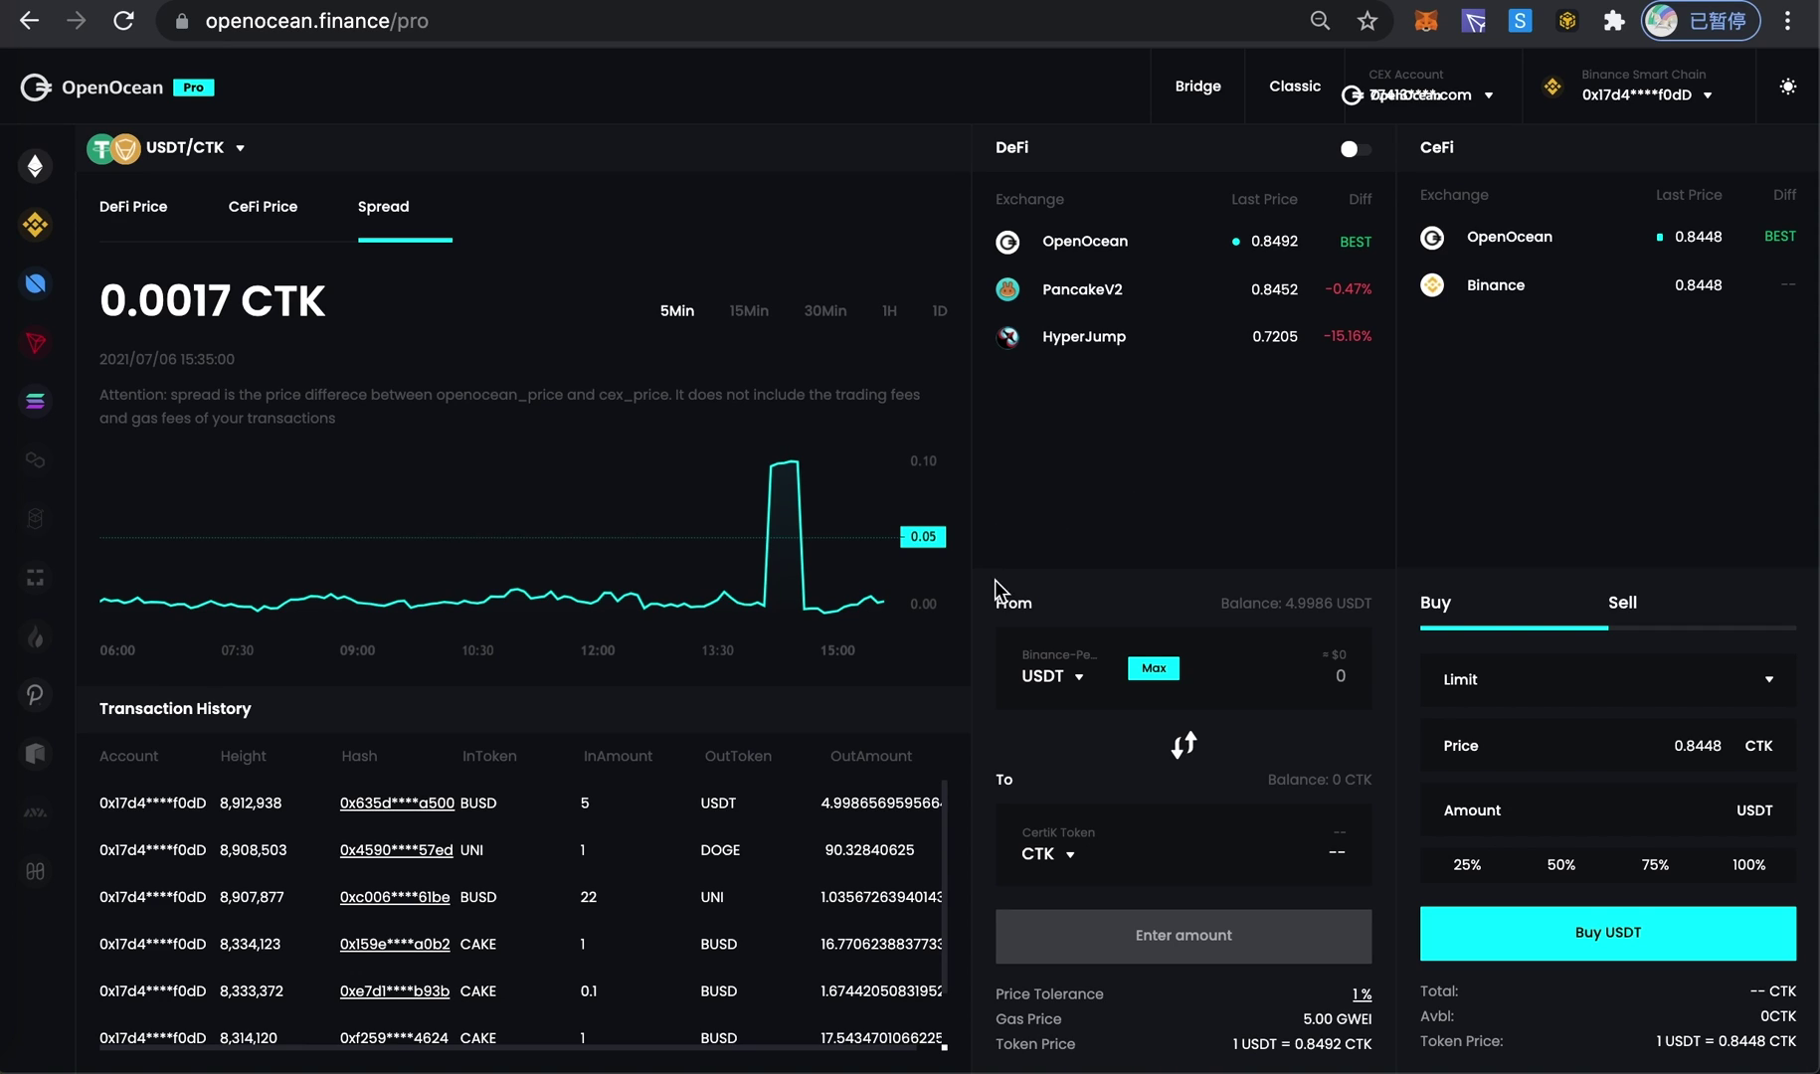
scroll(302, 901, "down", 1)
scroll(301, 900, "up", 1)
scroll(731, 940, "down", 1)
scroll(734, 945, "up", 1)
mouse_move(1435, 93)
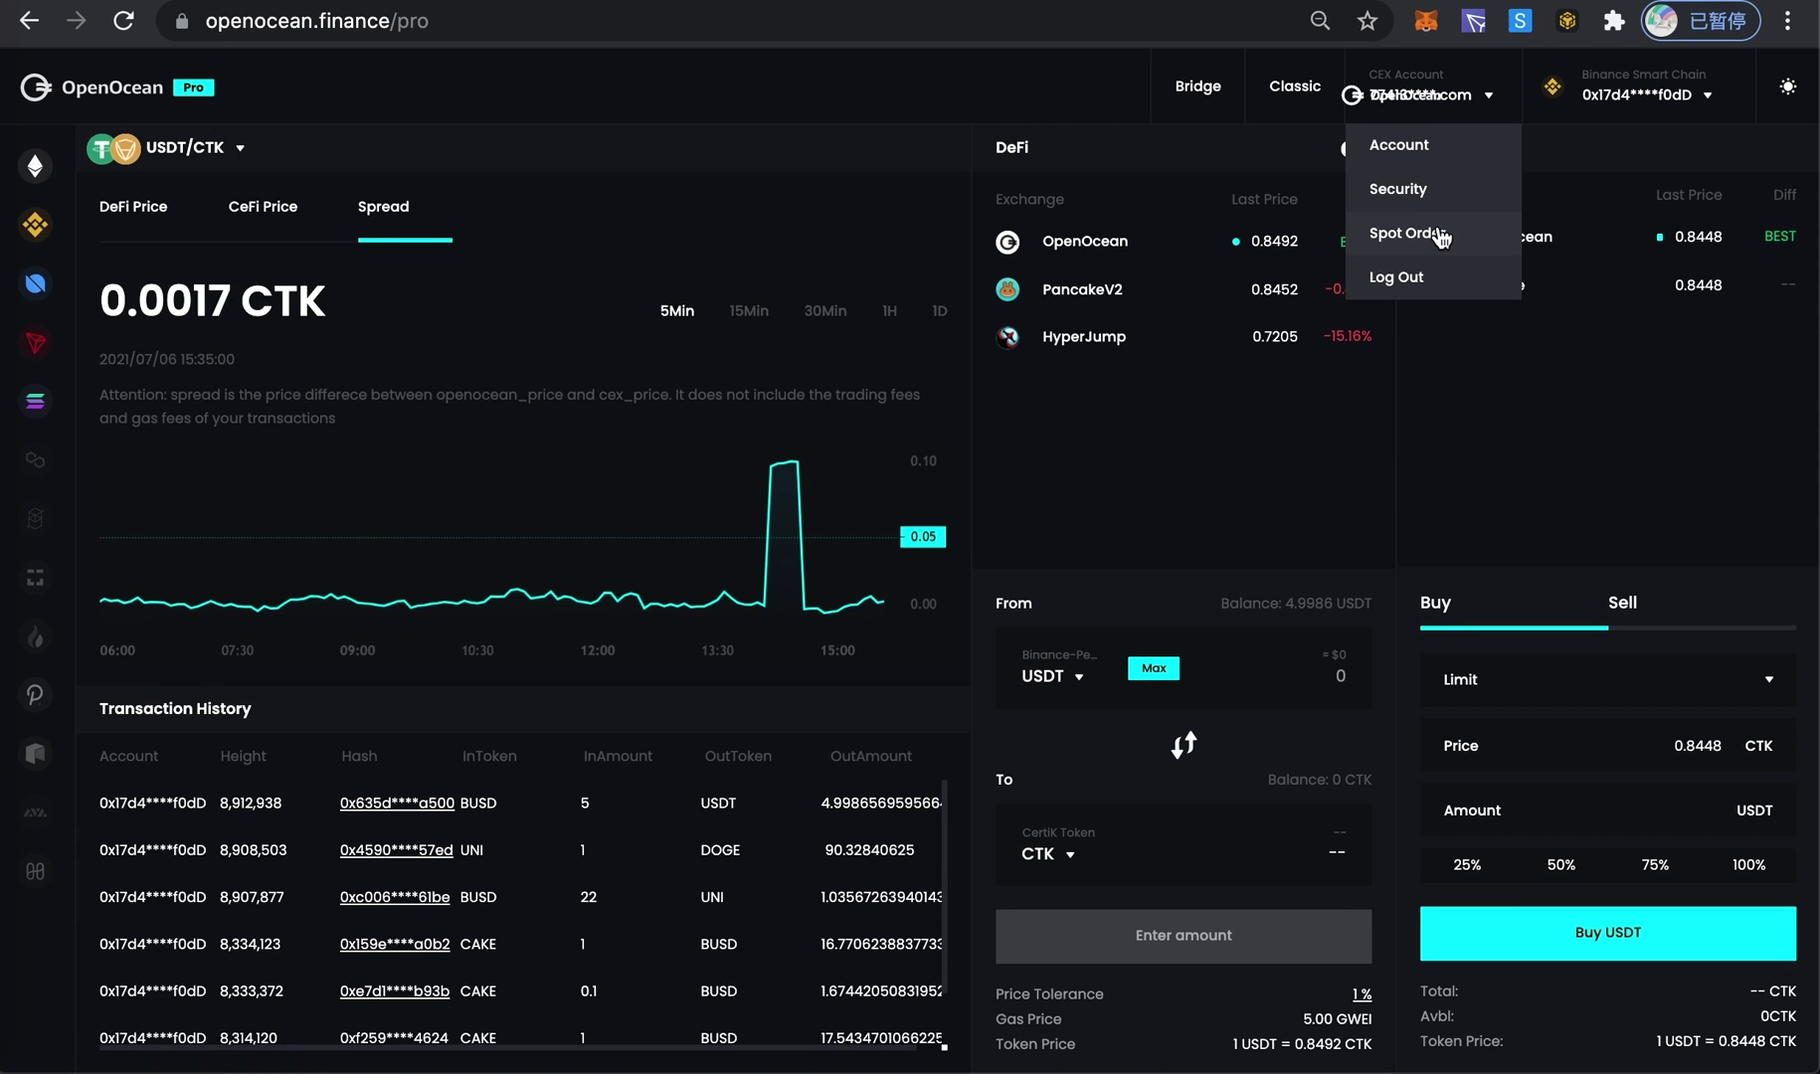
- Check the wallet menu, leaving the swap panel at 0 USDT with 4.9986 USDT balance
mouse_move(1638, 101)
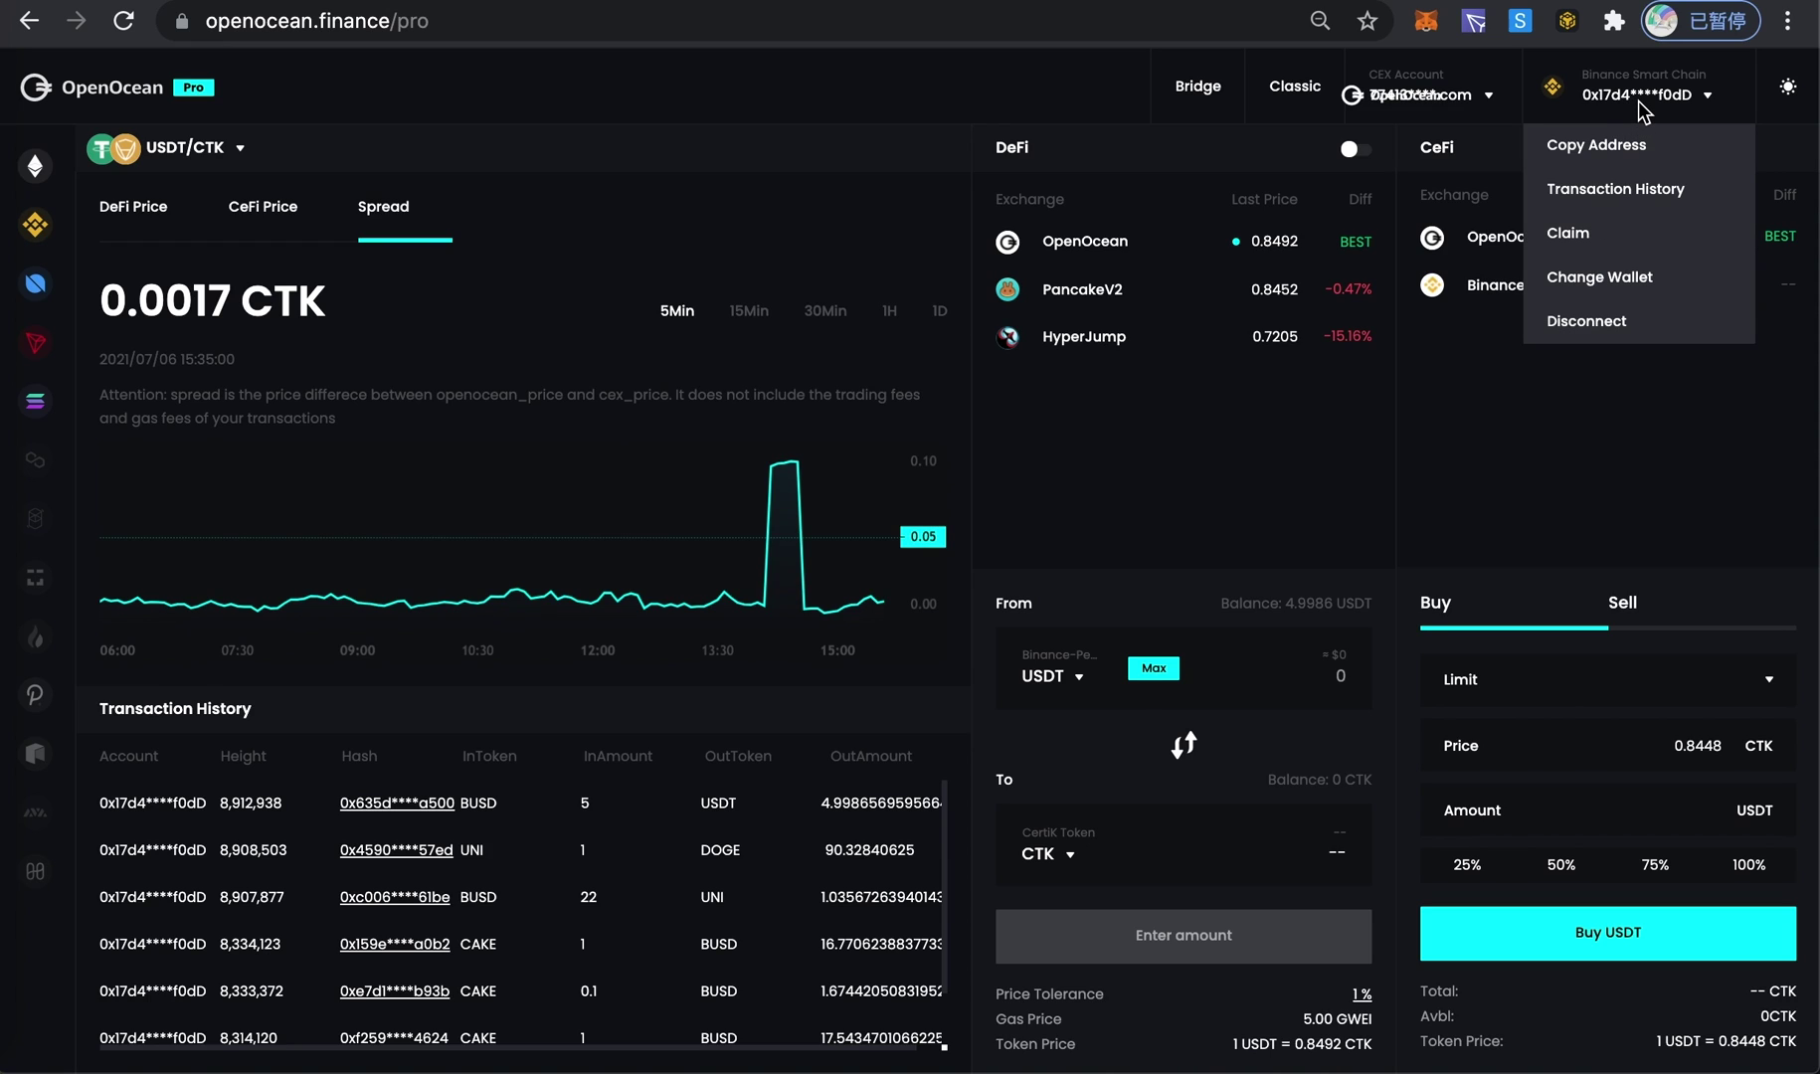